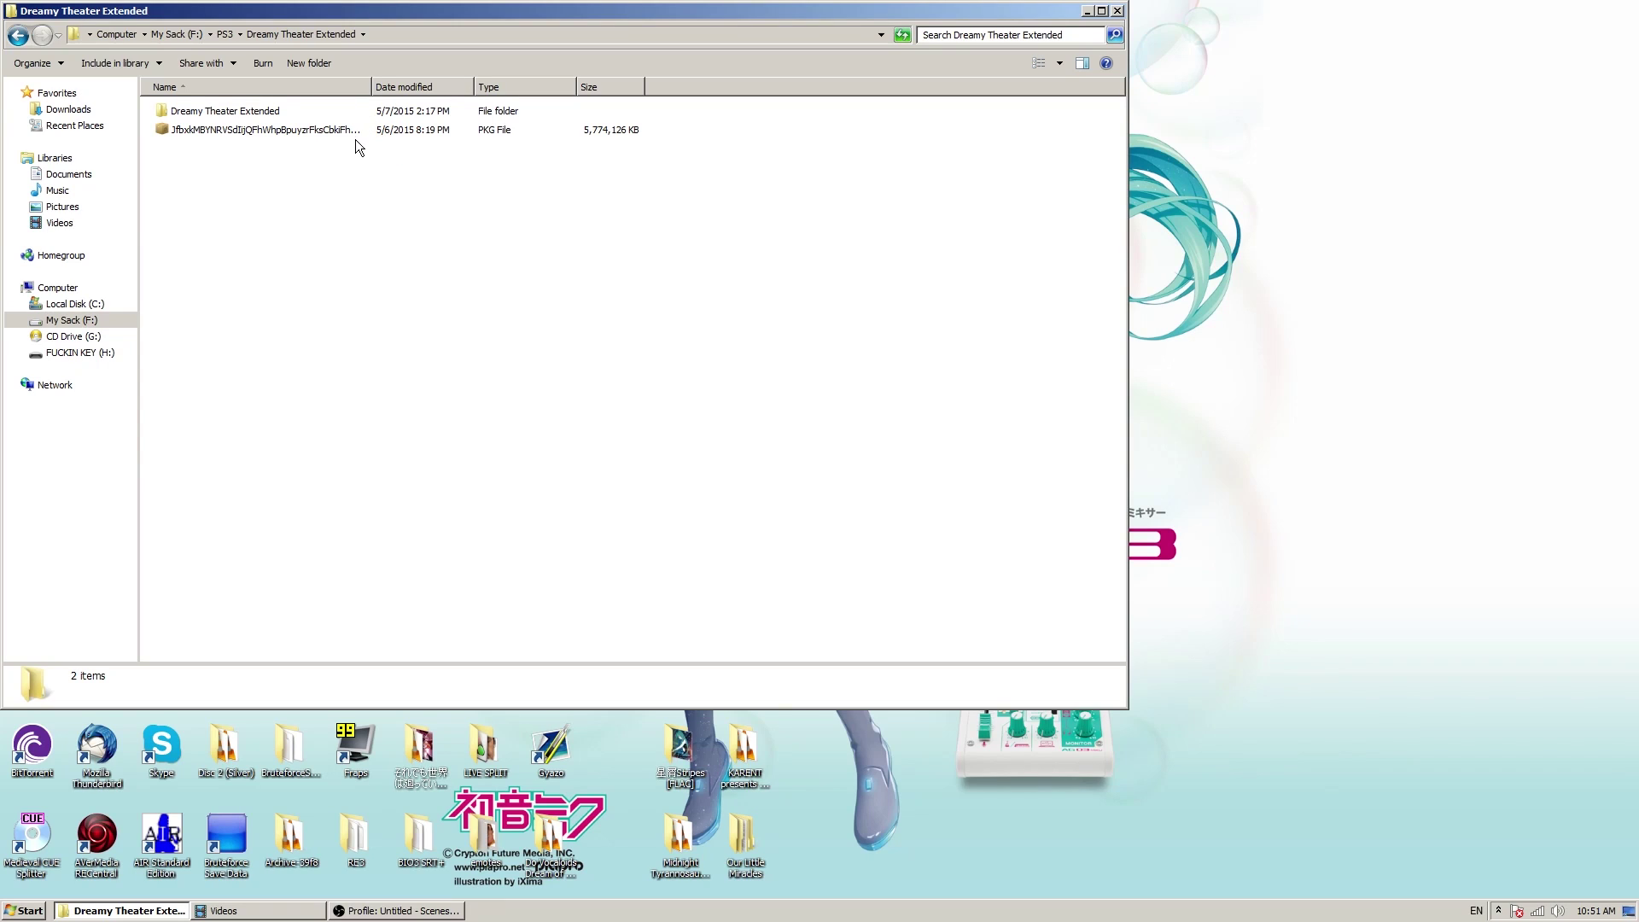
# - Check the size of the PKG file in the Dreamy Theater Extended folder through its properties
pyautogui.click(367, 131)
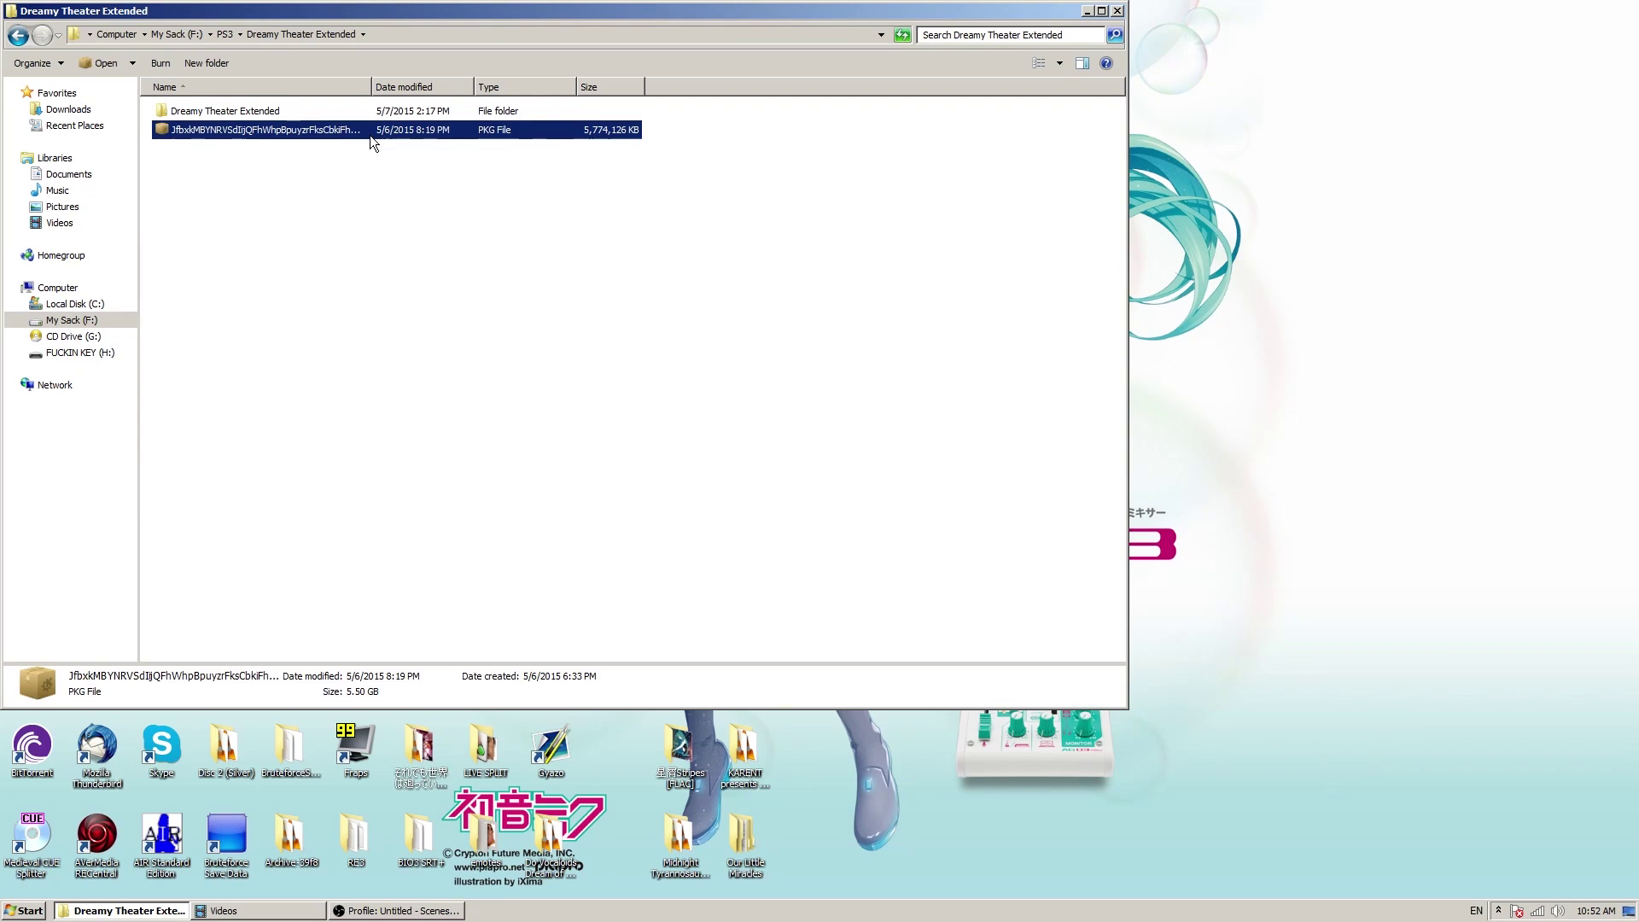
pyautogui.rightClick(546, 135)
pyautogui.click(589, 353)
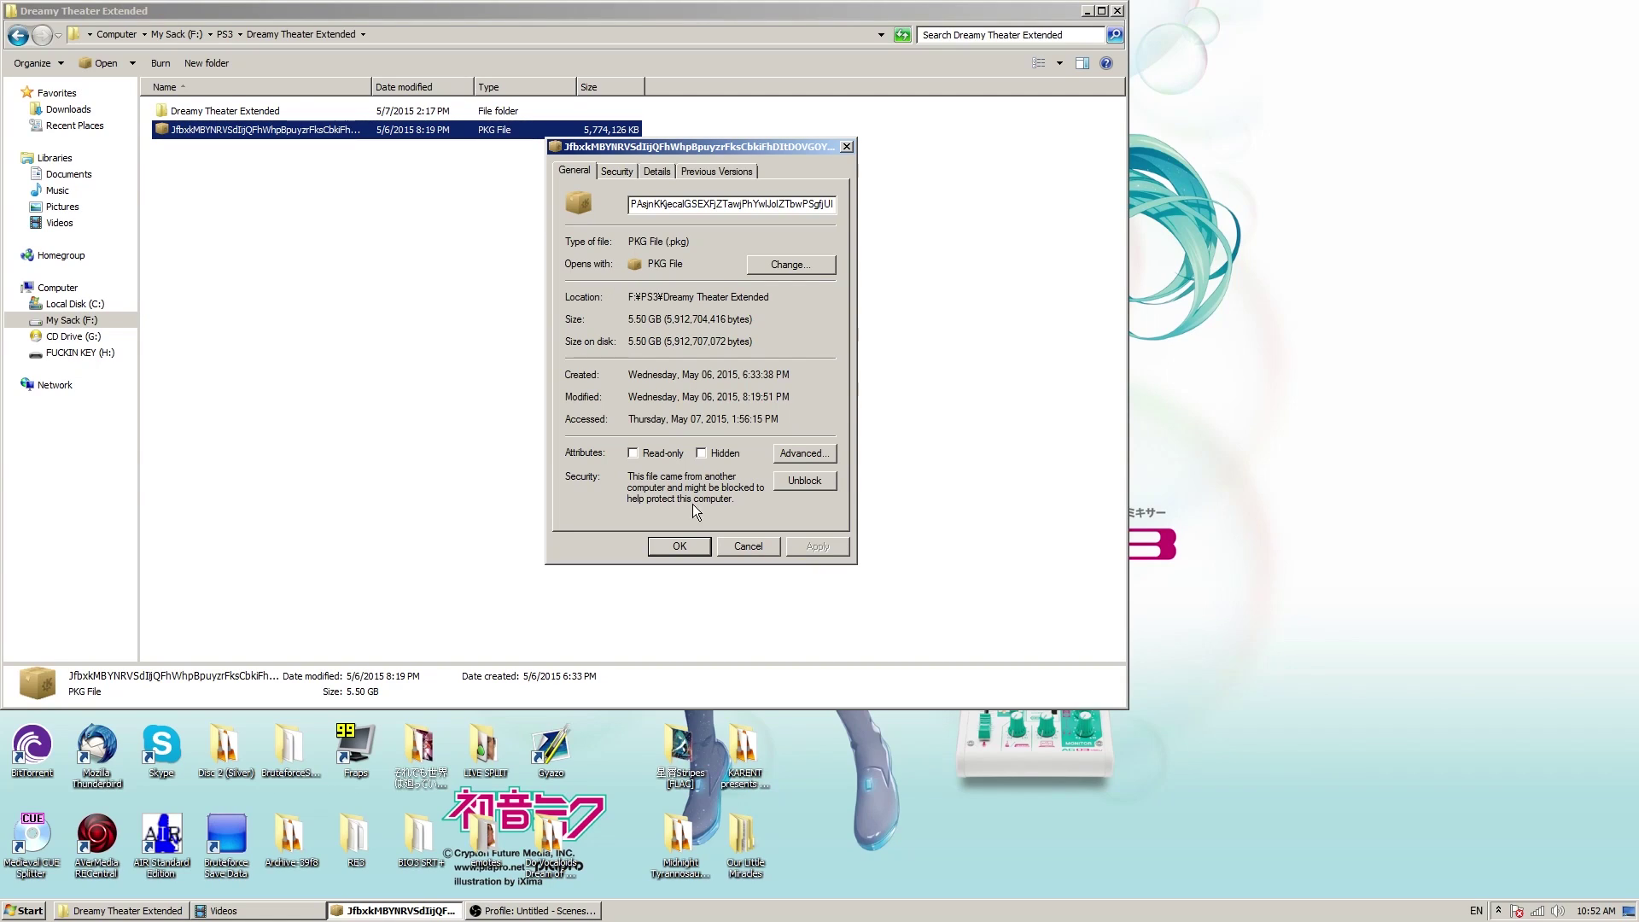
pyautogui.click(744, 548)
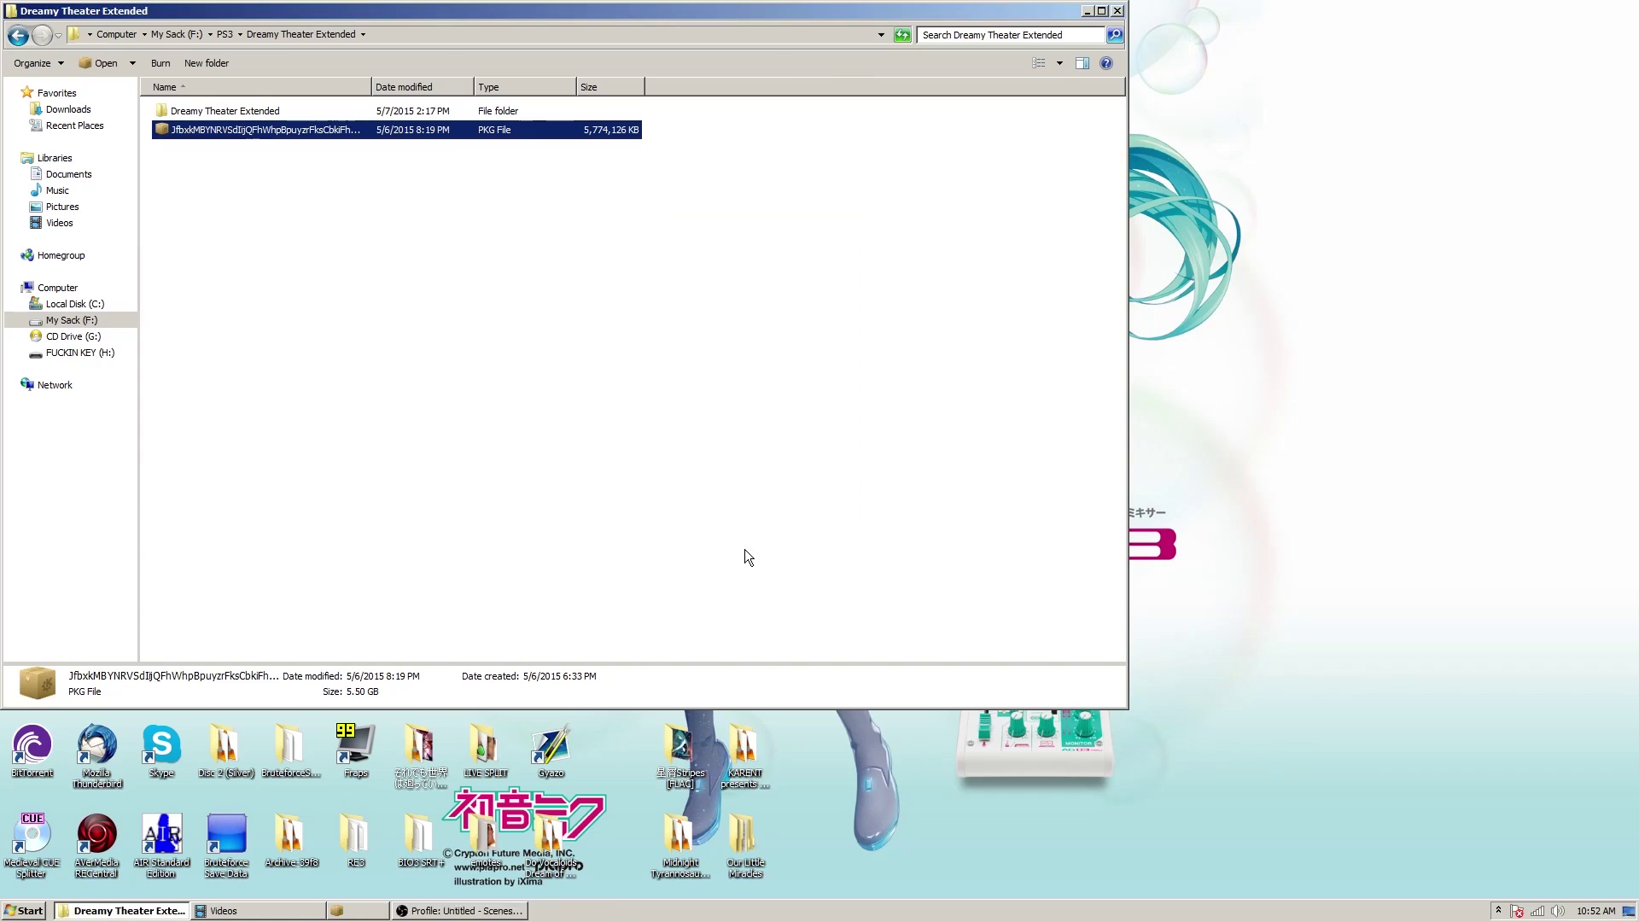
# - Find PS3Splitter by searching for "ps3", launch it and place its window beside the folder's file list
pyautogui.click(23, 910)
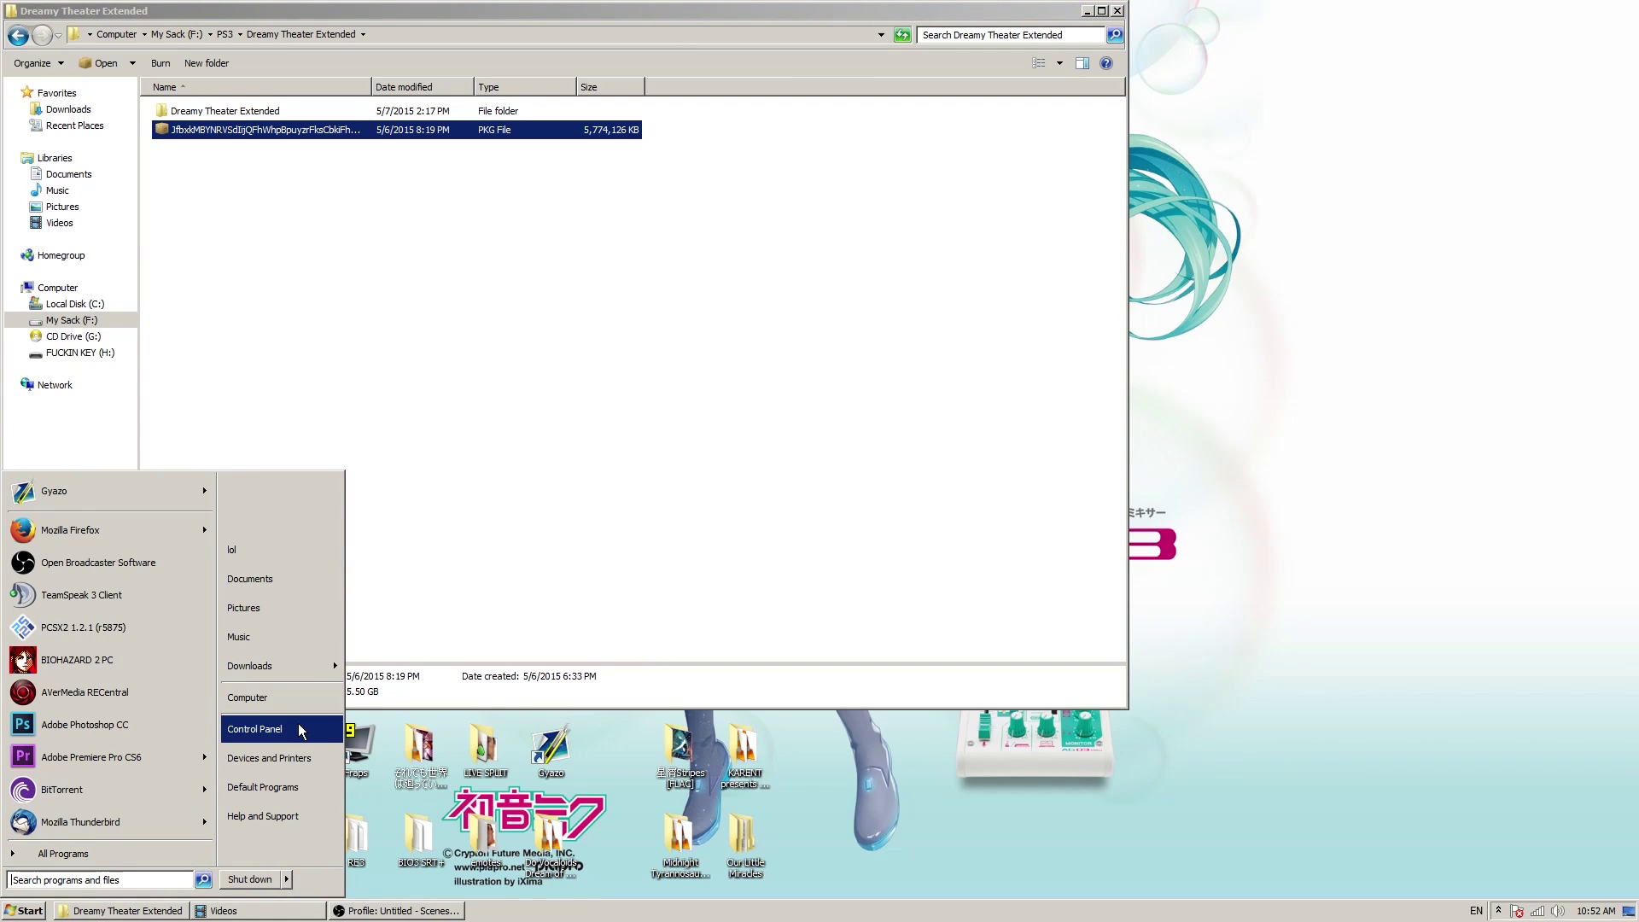
pyautogui.write('ps3')
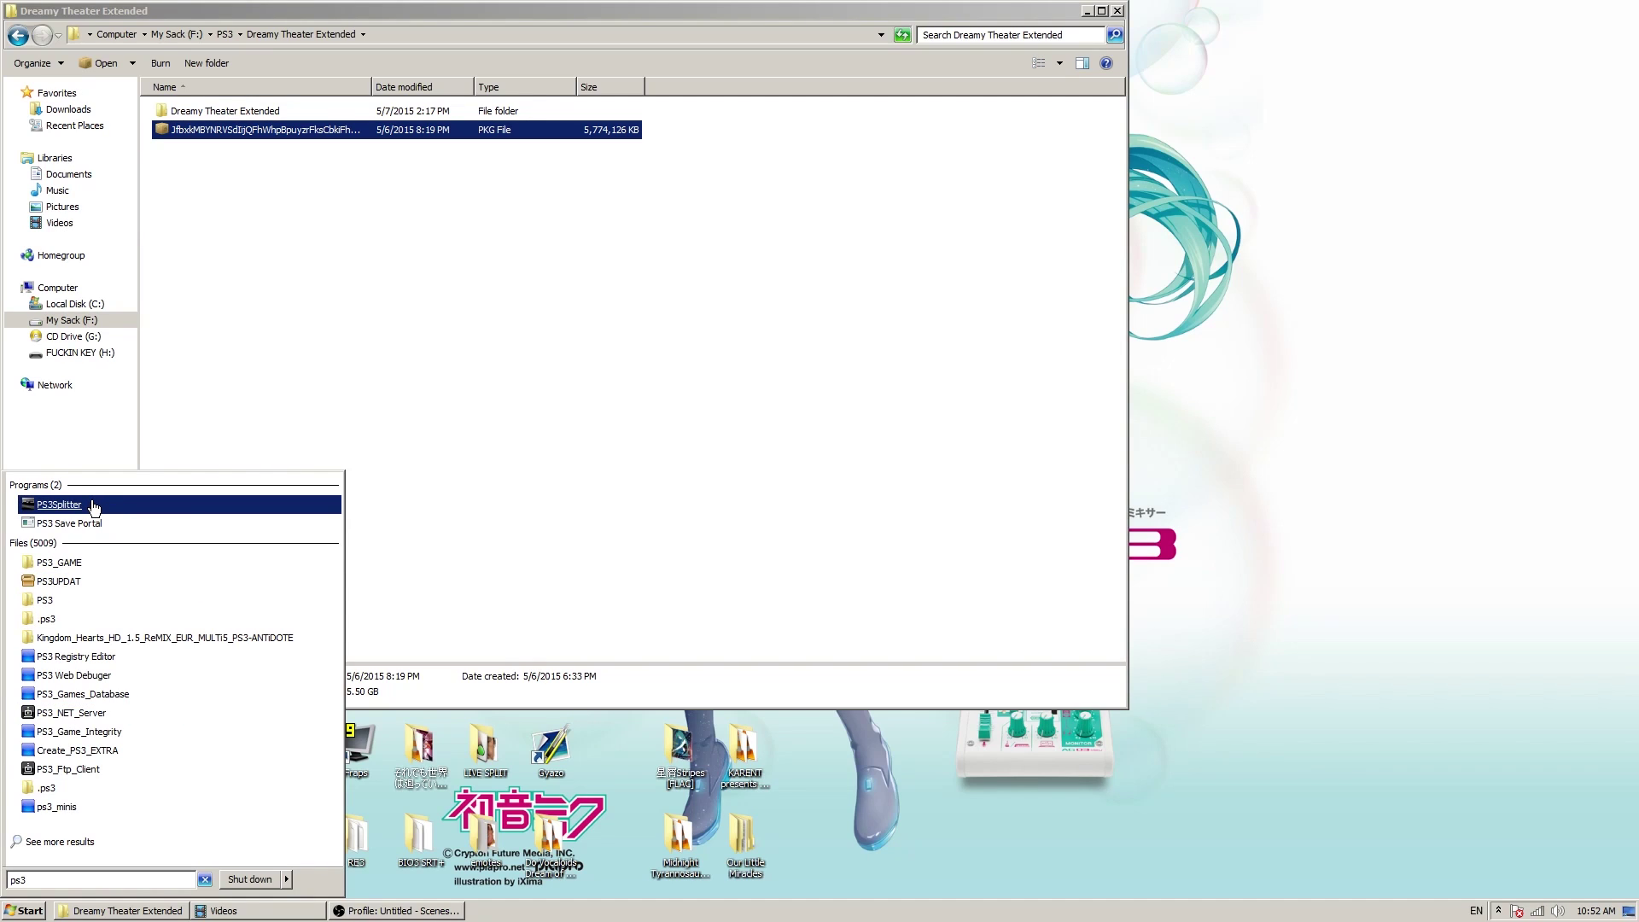
pyautogui.click(60, 504)
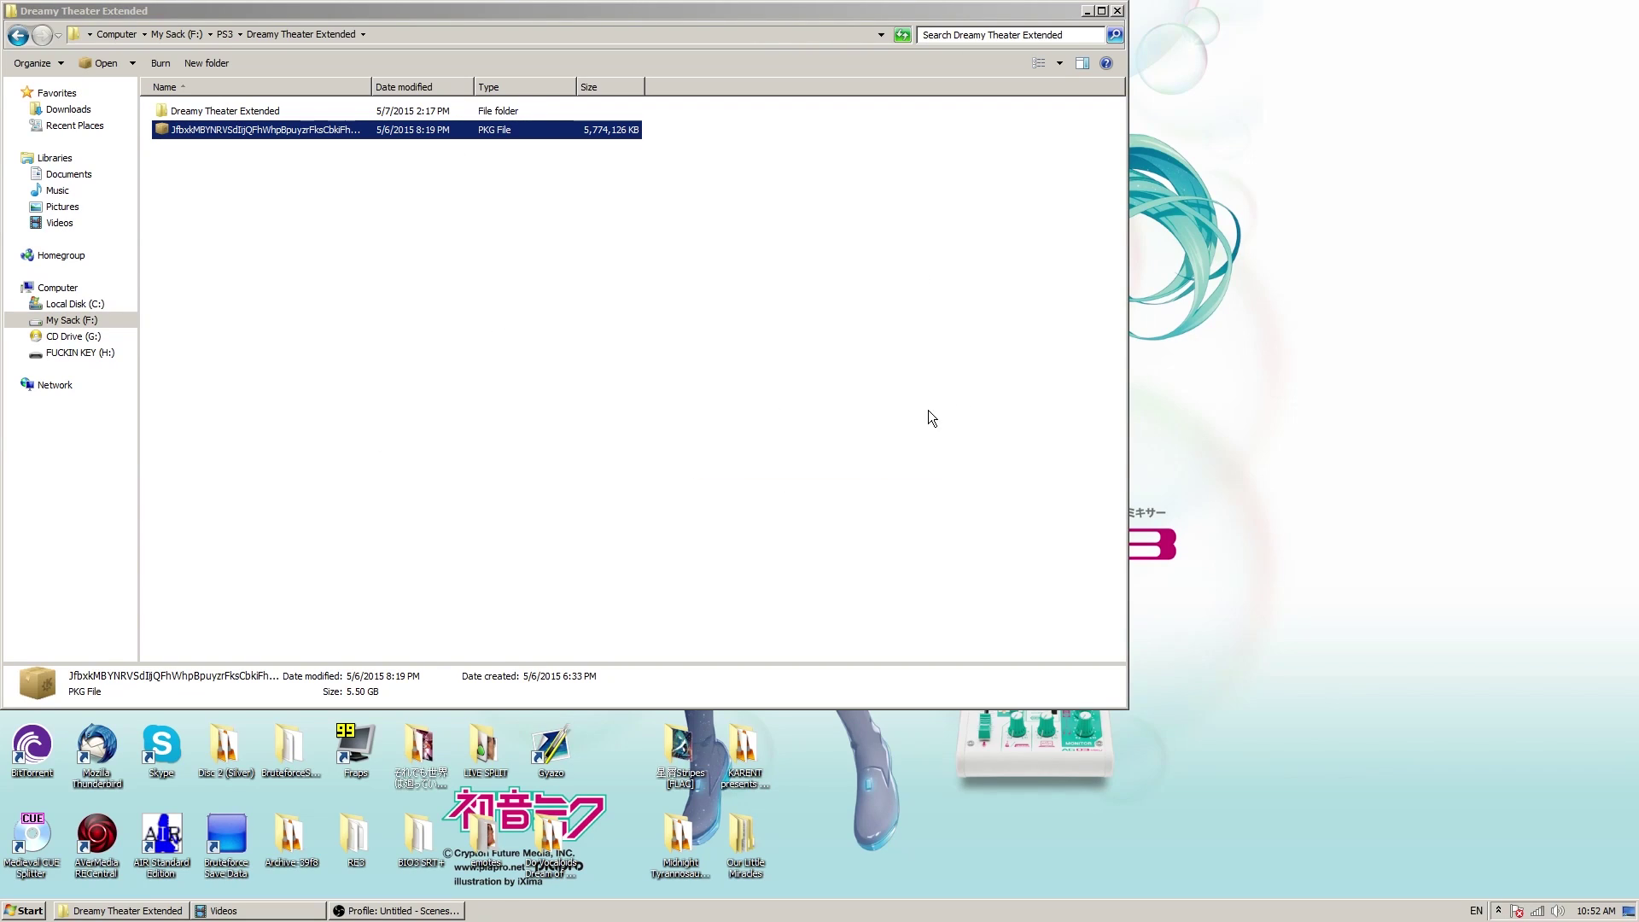
pyautogui.moveTo(763, 316); pyautogui.dragTo(1080, 280)
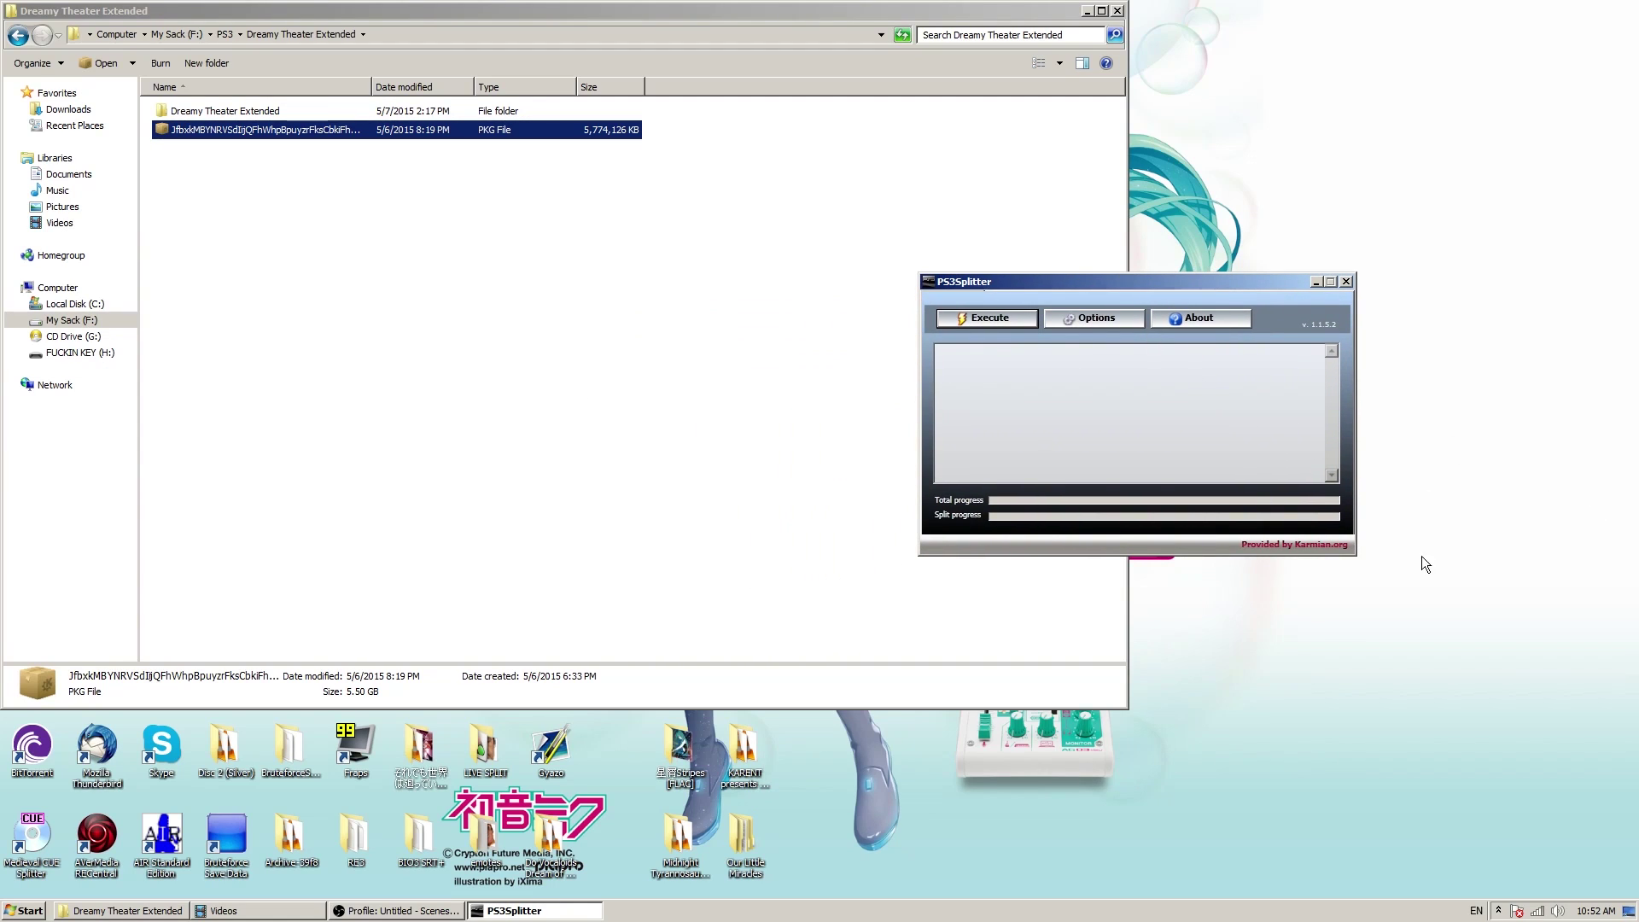
# - Split the large PKG by running PS3Splitter on the PS3 > Dreamy Theater Extended directory, and close the program
pyautogui.click(1016, 320)
pyautogui.scroll(-7, 794, 511)
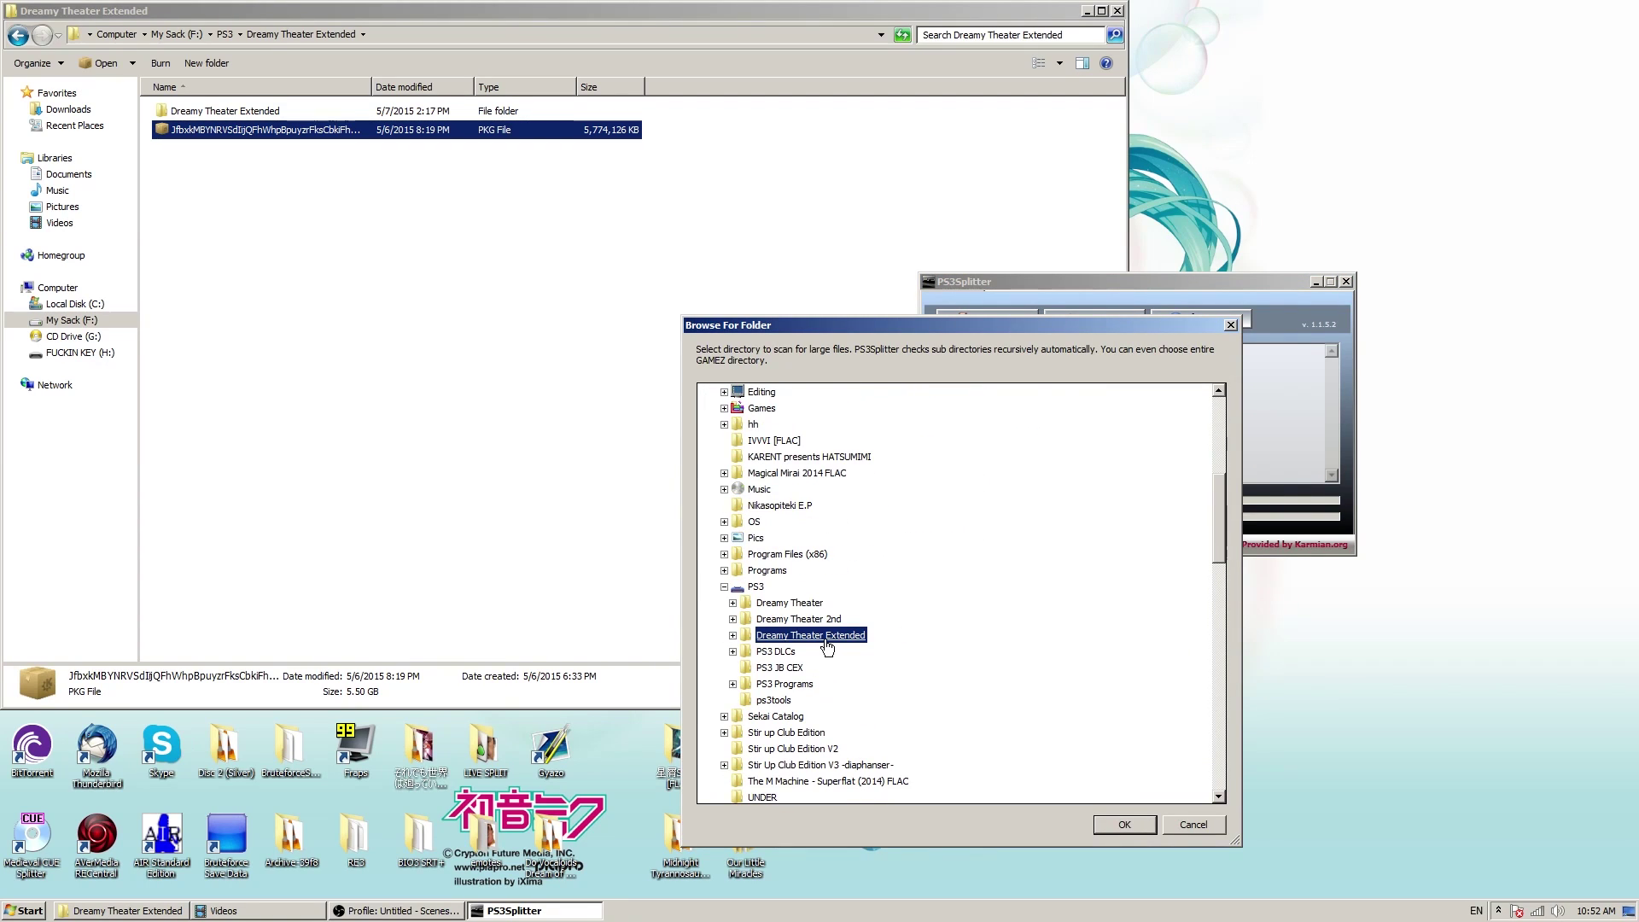
pyautogui.doubleClick(842, 636)
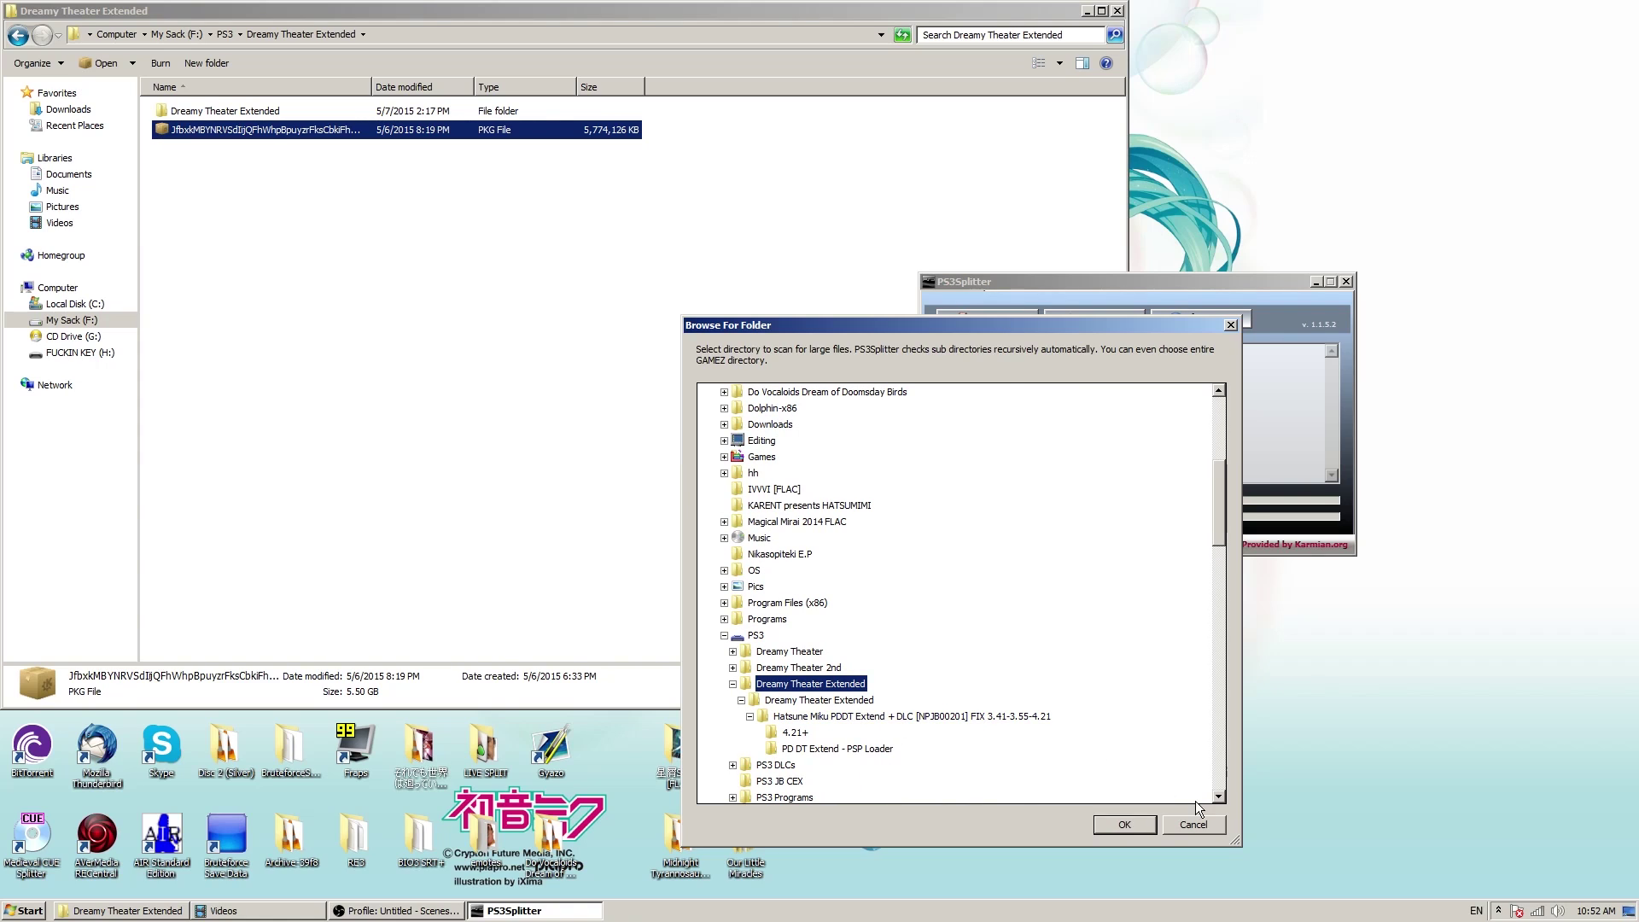
pyautogui.click(1123, 825)
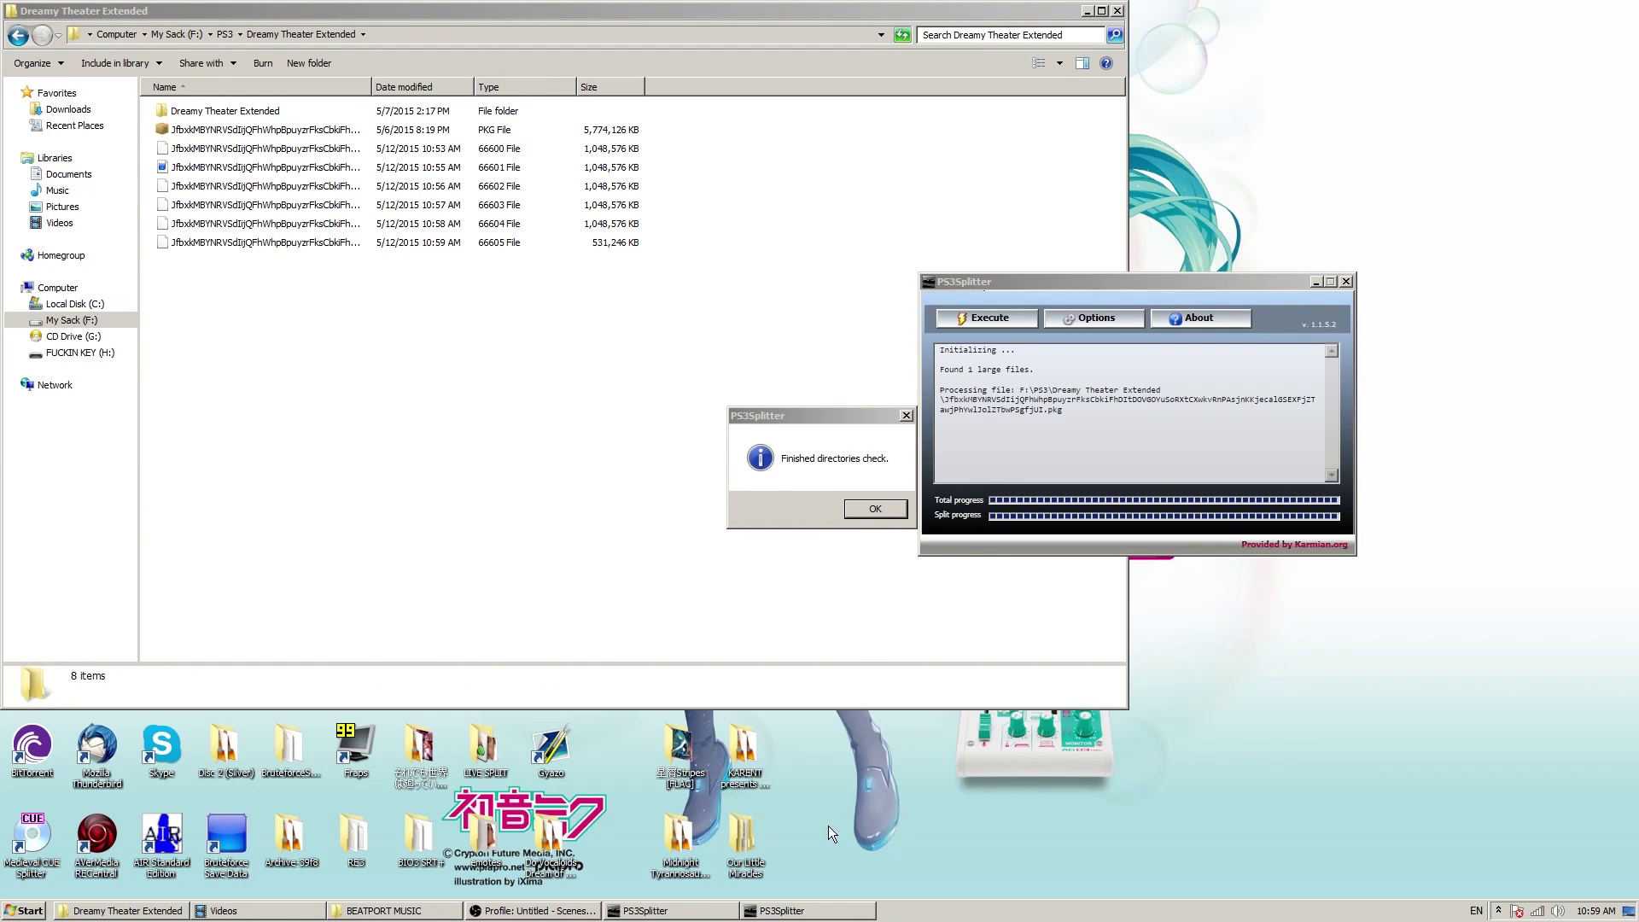
pyautogui.click(864, 504)
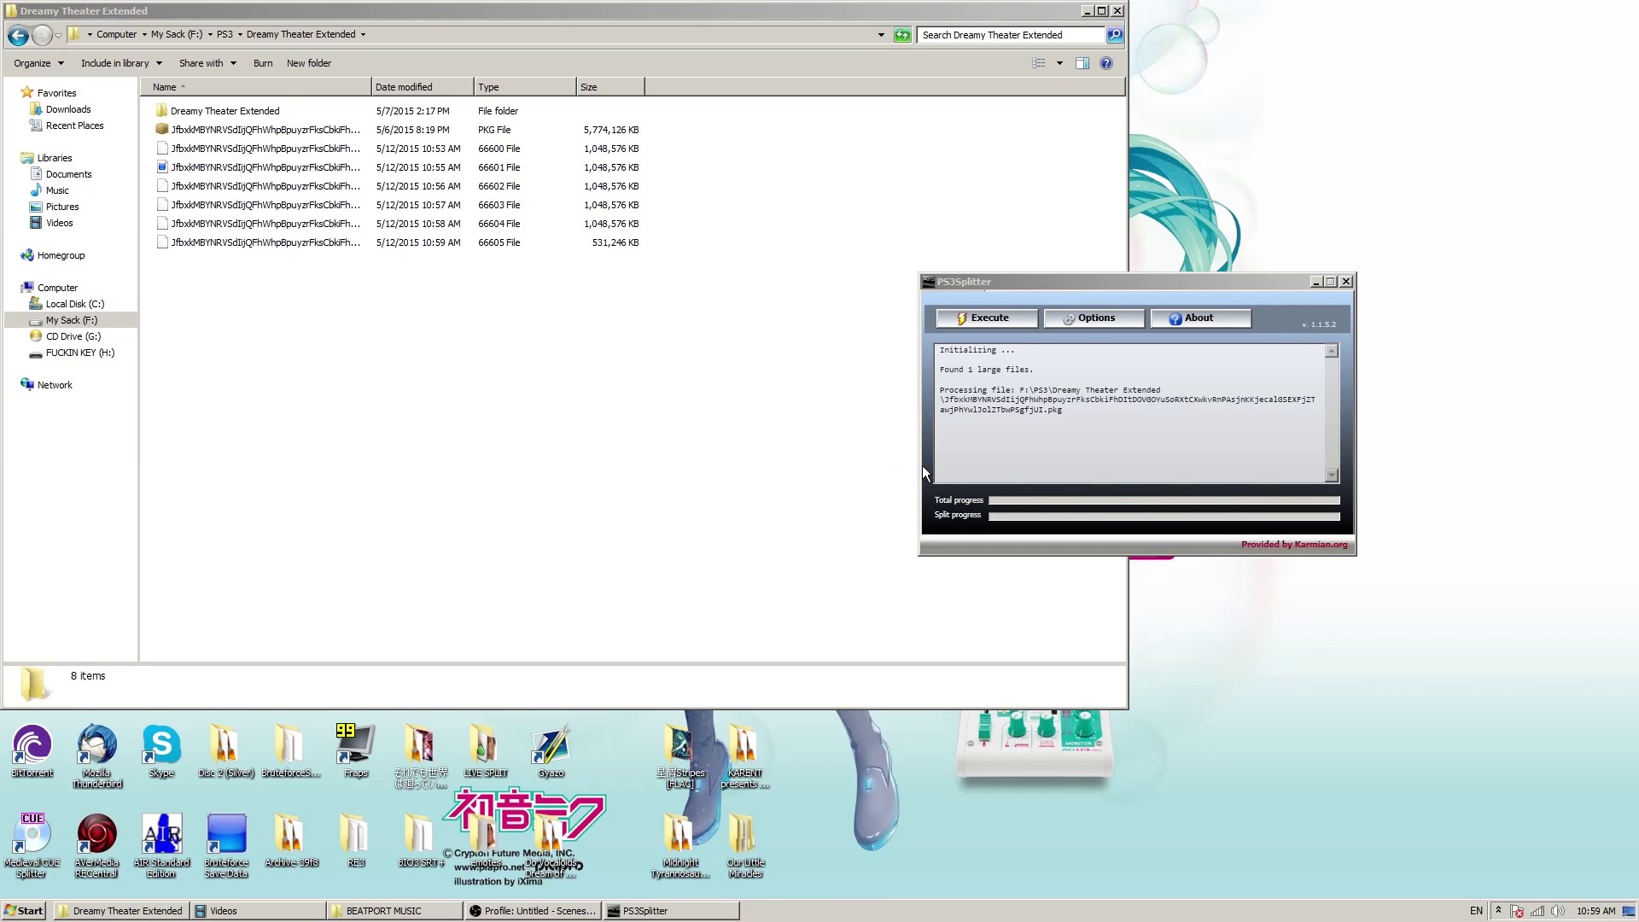
pyautogui.click(1340, 285)
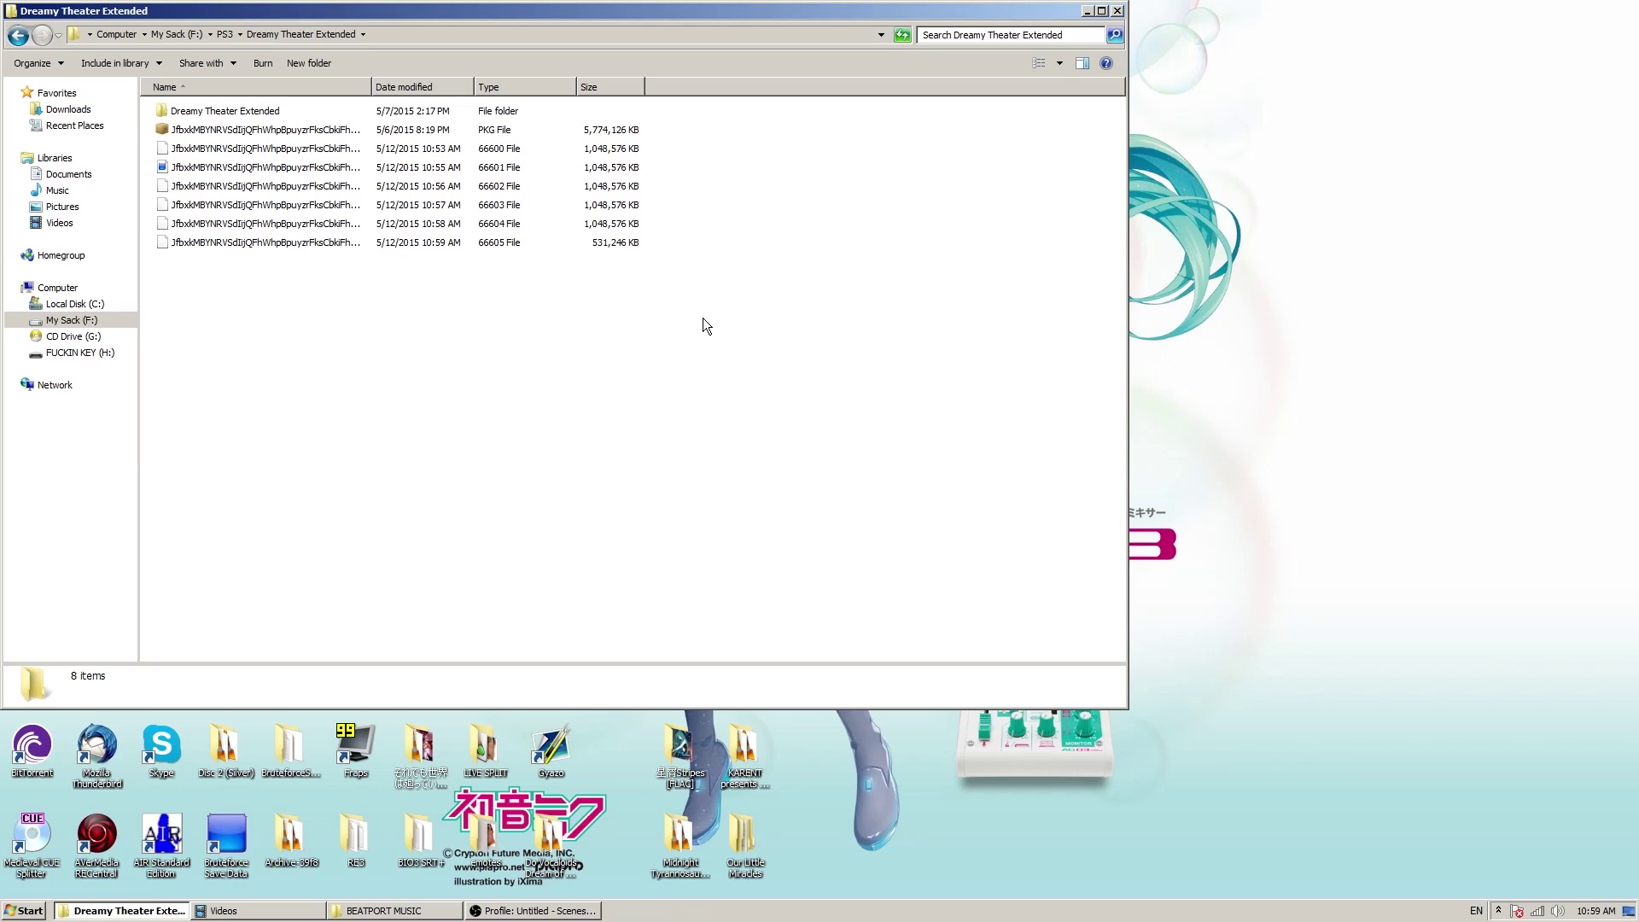
# - Compare the combined size of the six split parts, 66600 to 66605, with the original PKG file's size
pyautogui.moveTo(690, 314); pyautogui.dragTo(270, 158)
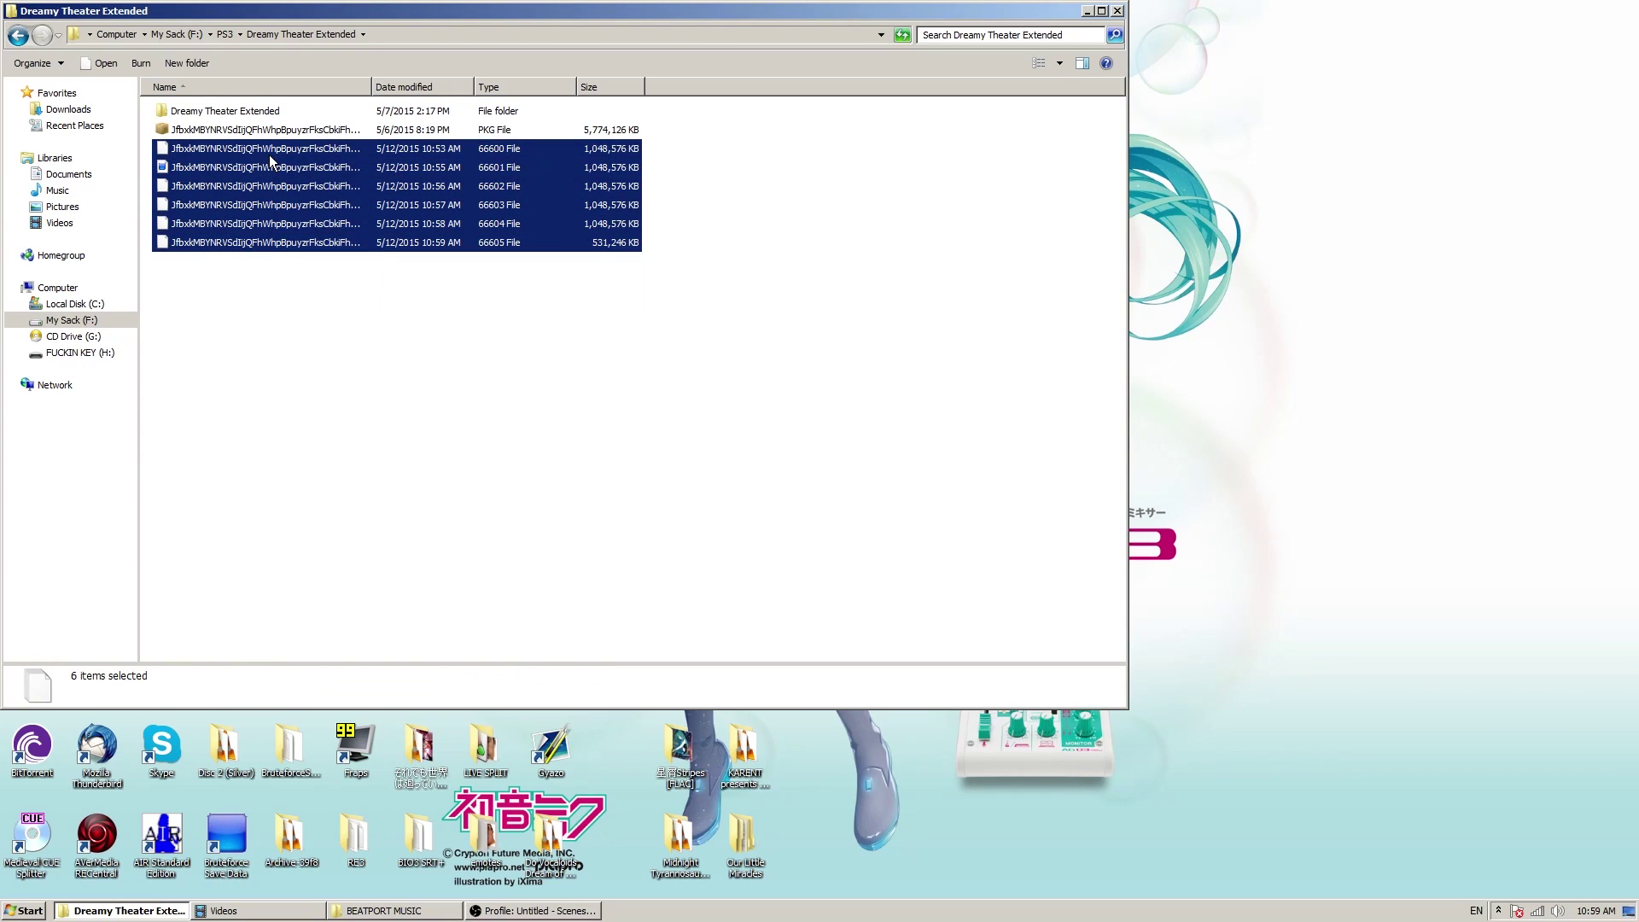
pyautogui.rightClick(270, 160)
pyautogui.click(316, 325)
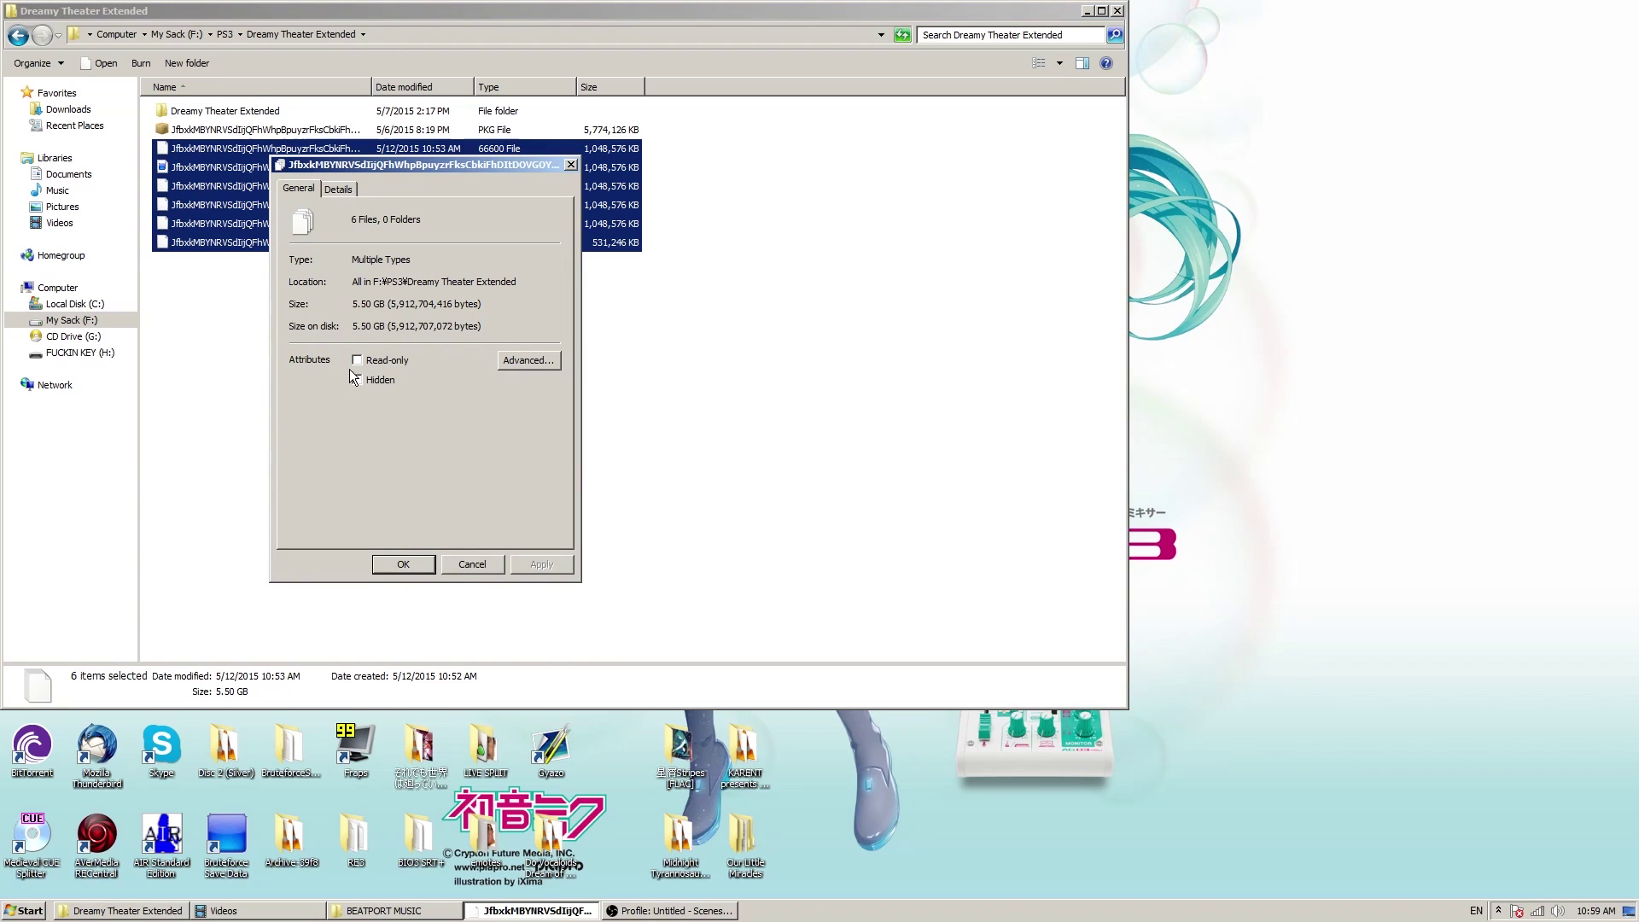
pyautogui.click(577, 125)
pyautogui.rightClick(578, 125)
pyautogui.click(658, 340)
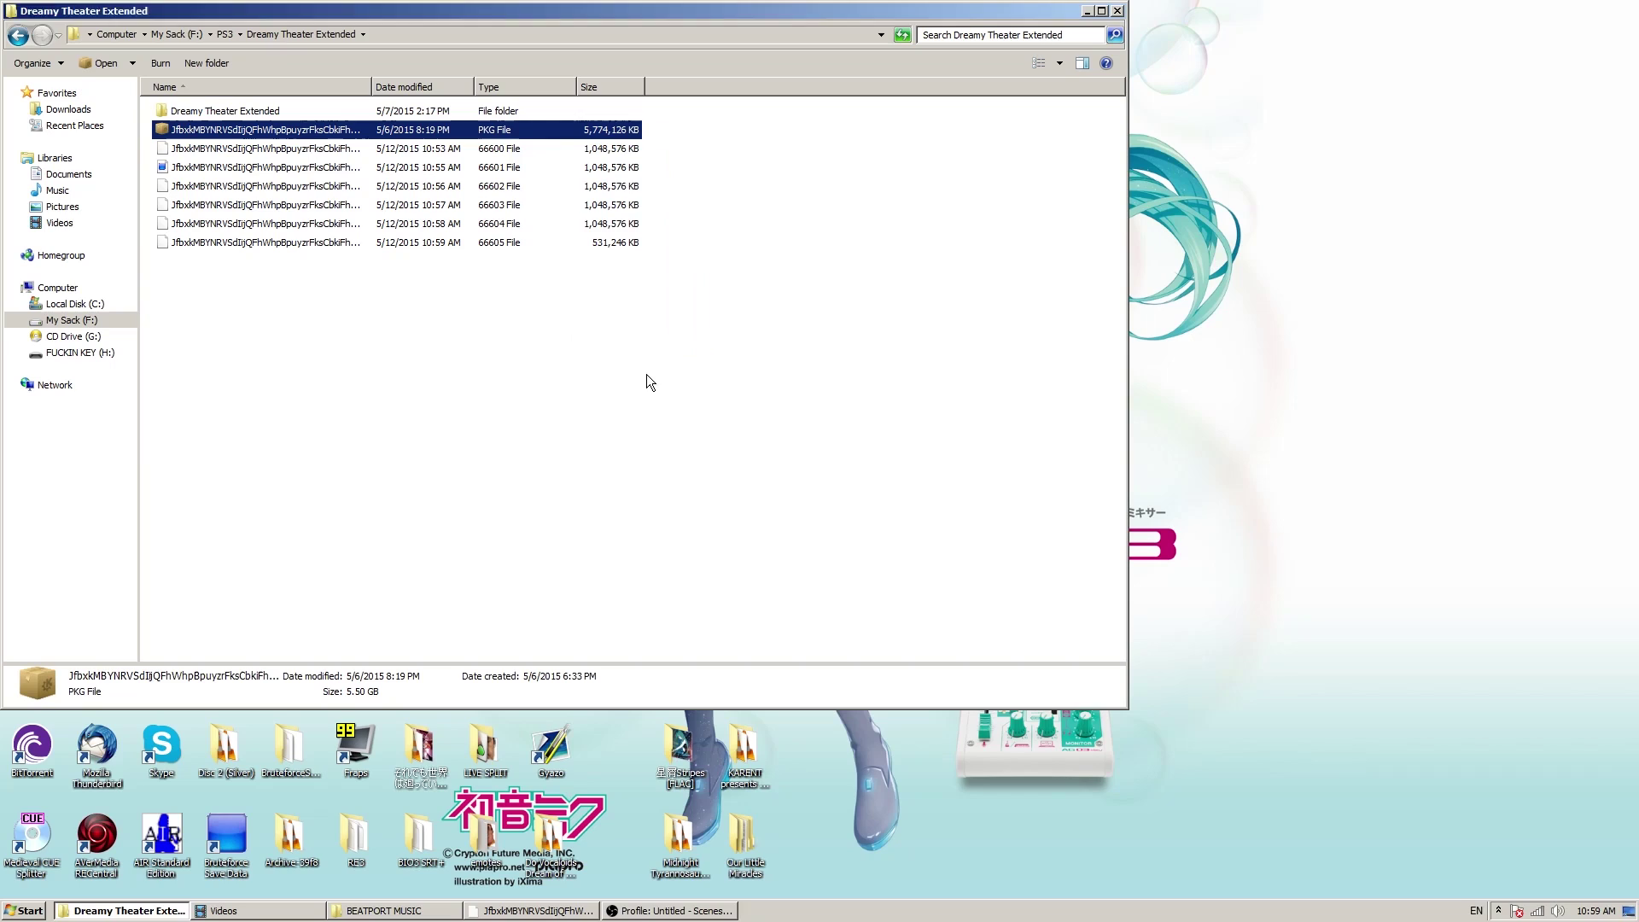
pyautogui.click(536, 912)
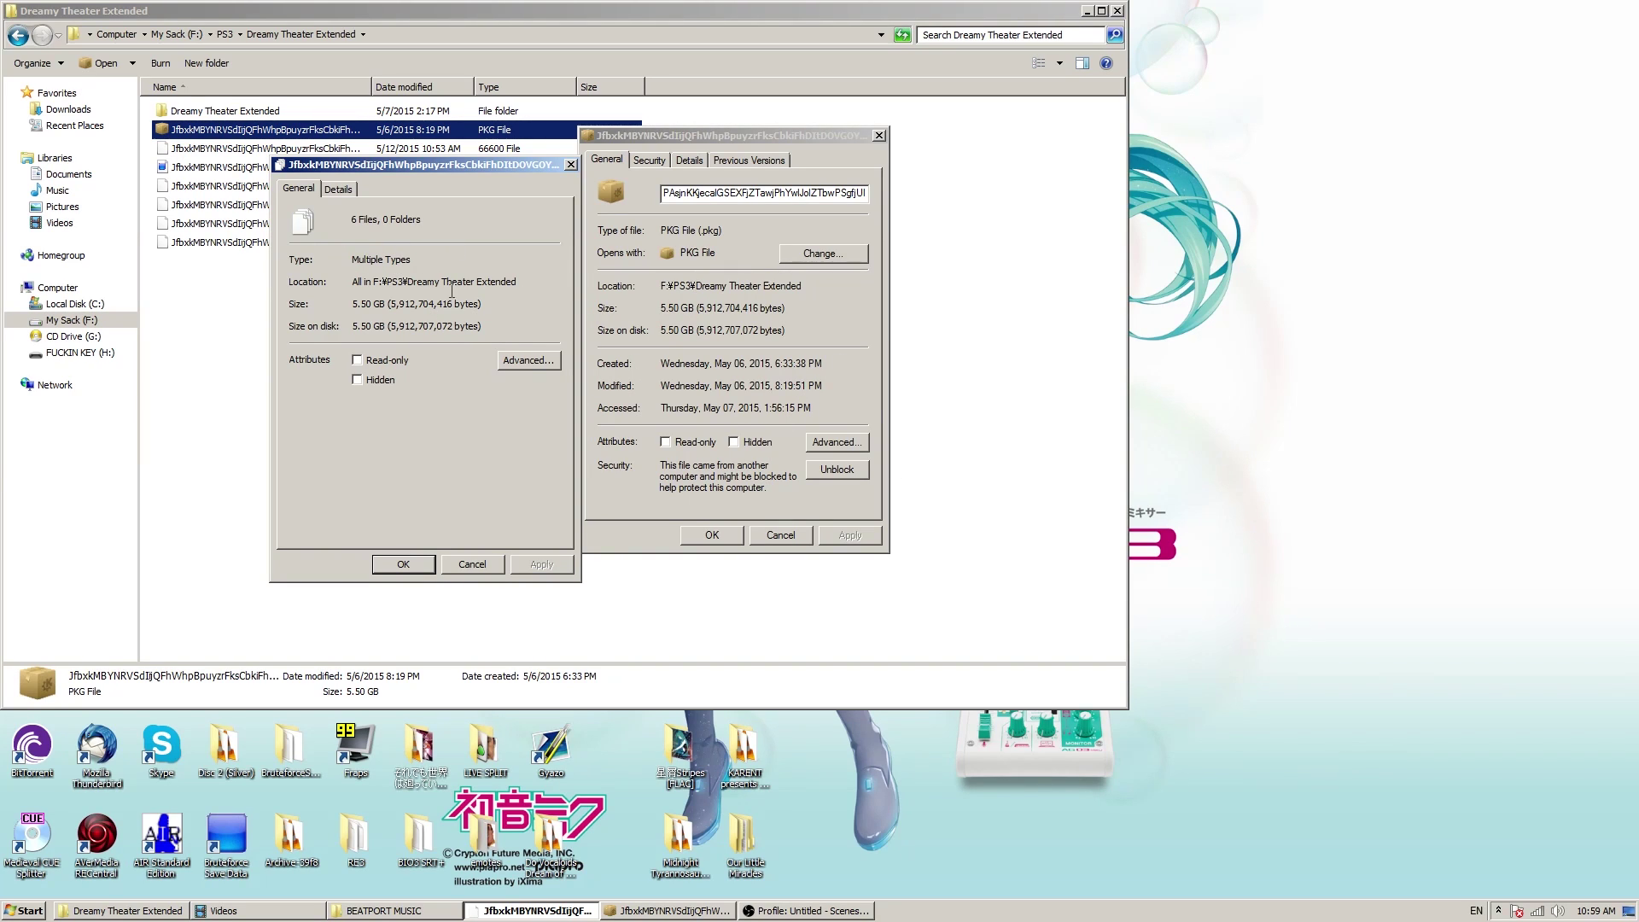
pyautogui.click(879, 135)
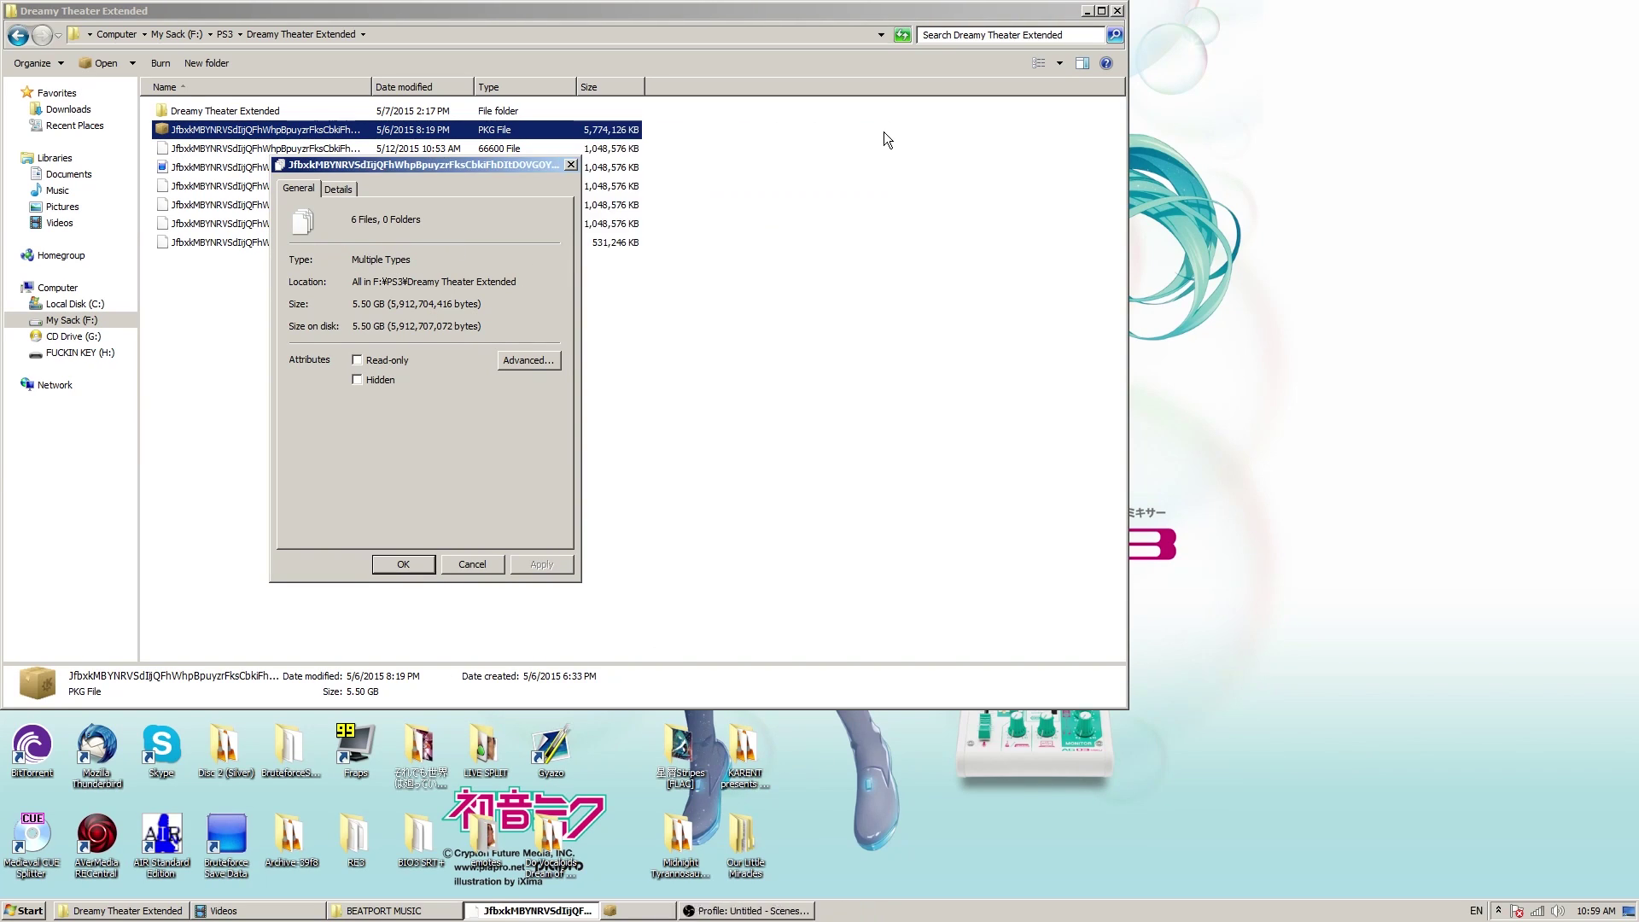
pyautogui.click(571, 164)
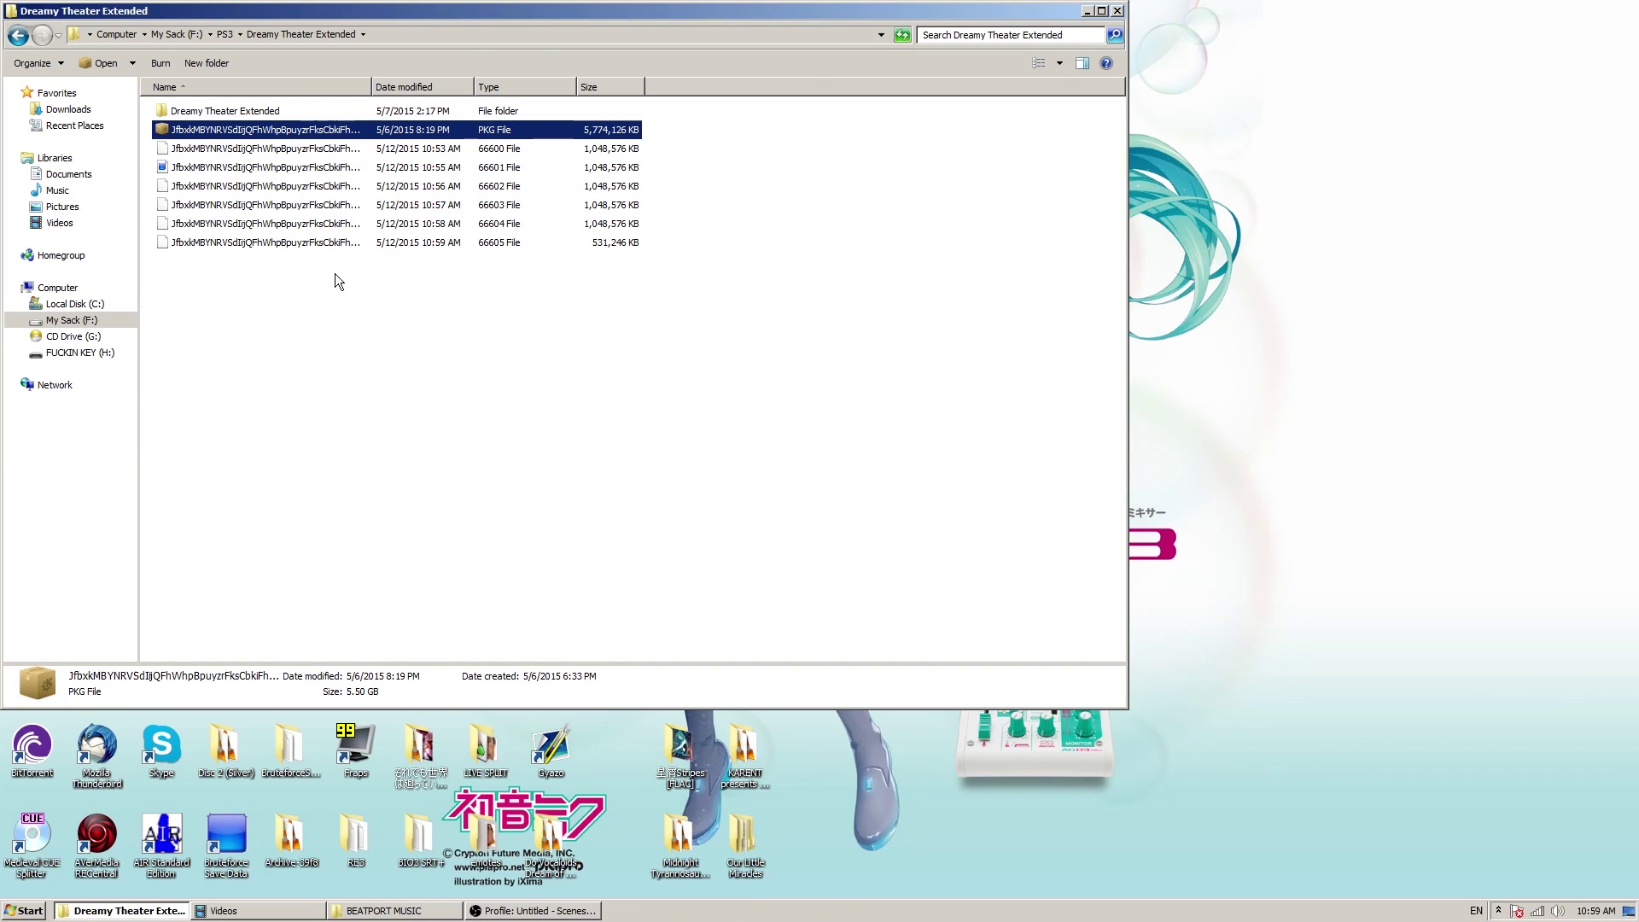
# - Open a Computer window and place it so the split files in the other folder stay visible
pyautogui.press('super')
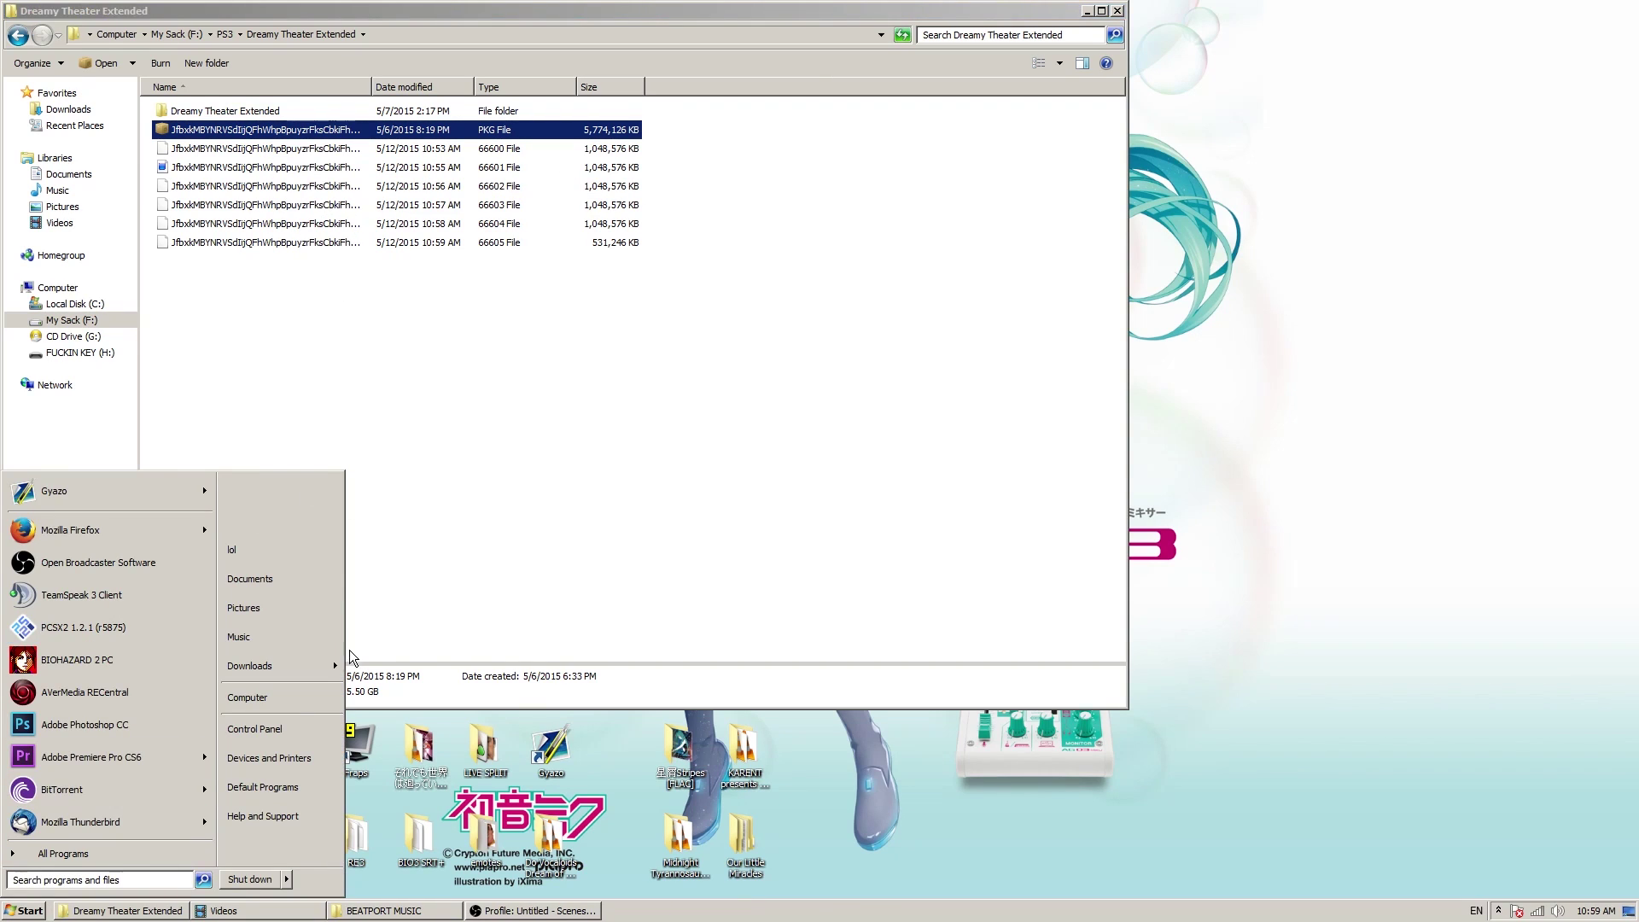
pyautogui.click(294, 700)
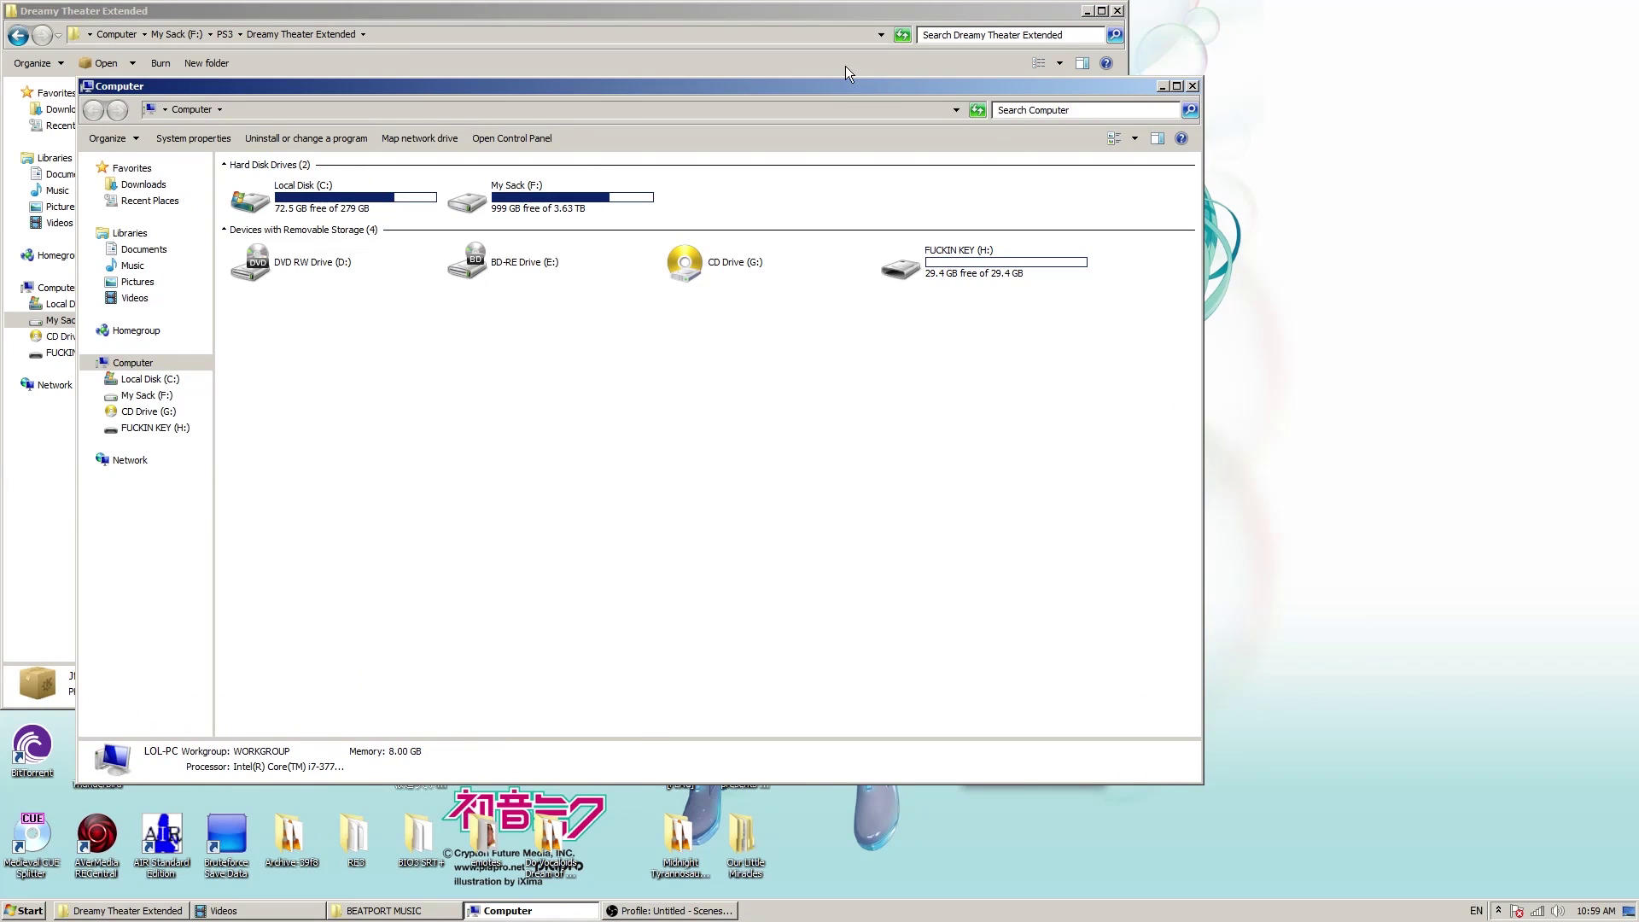
pyautogui.moveTo(870, 88); pyautogui.dragTo(1311, 170)
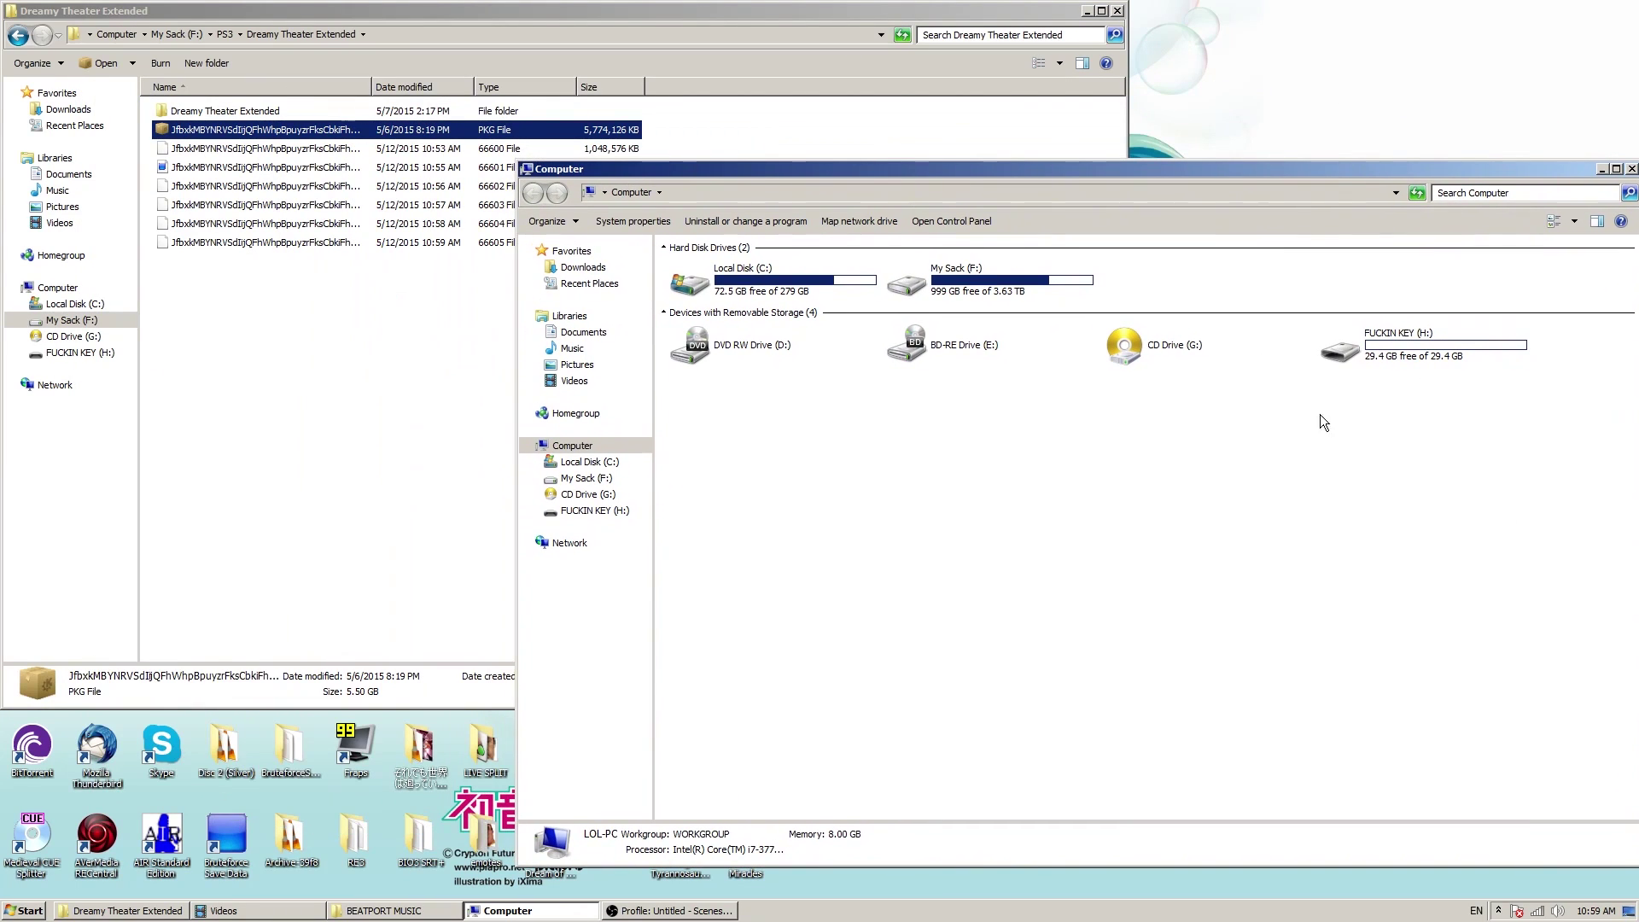
# - Check the file system and free space of removable drive H: in its properties
pyautogui.rightClick(1386, 356)
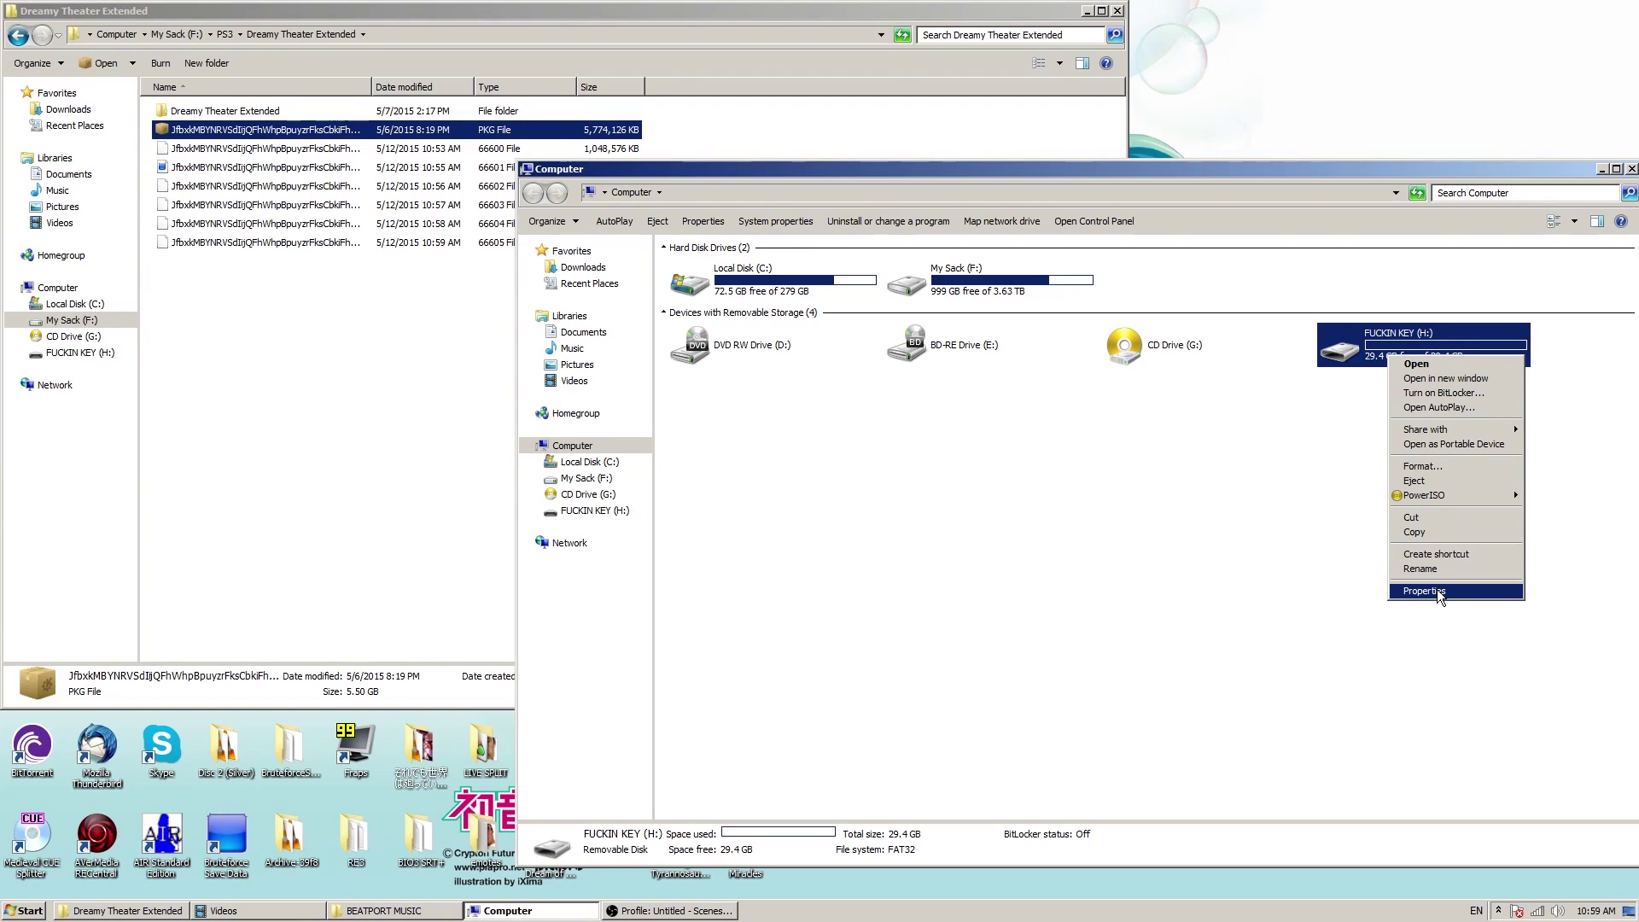
pyautogui.click(1437, 589)
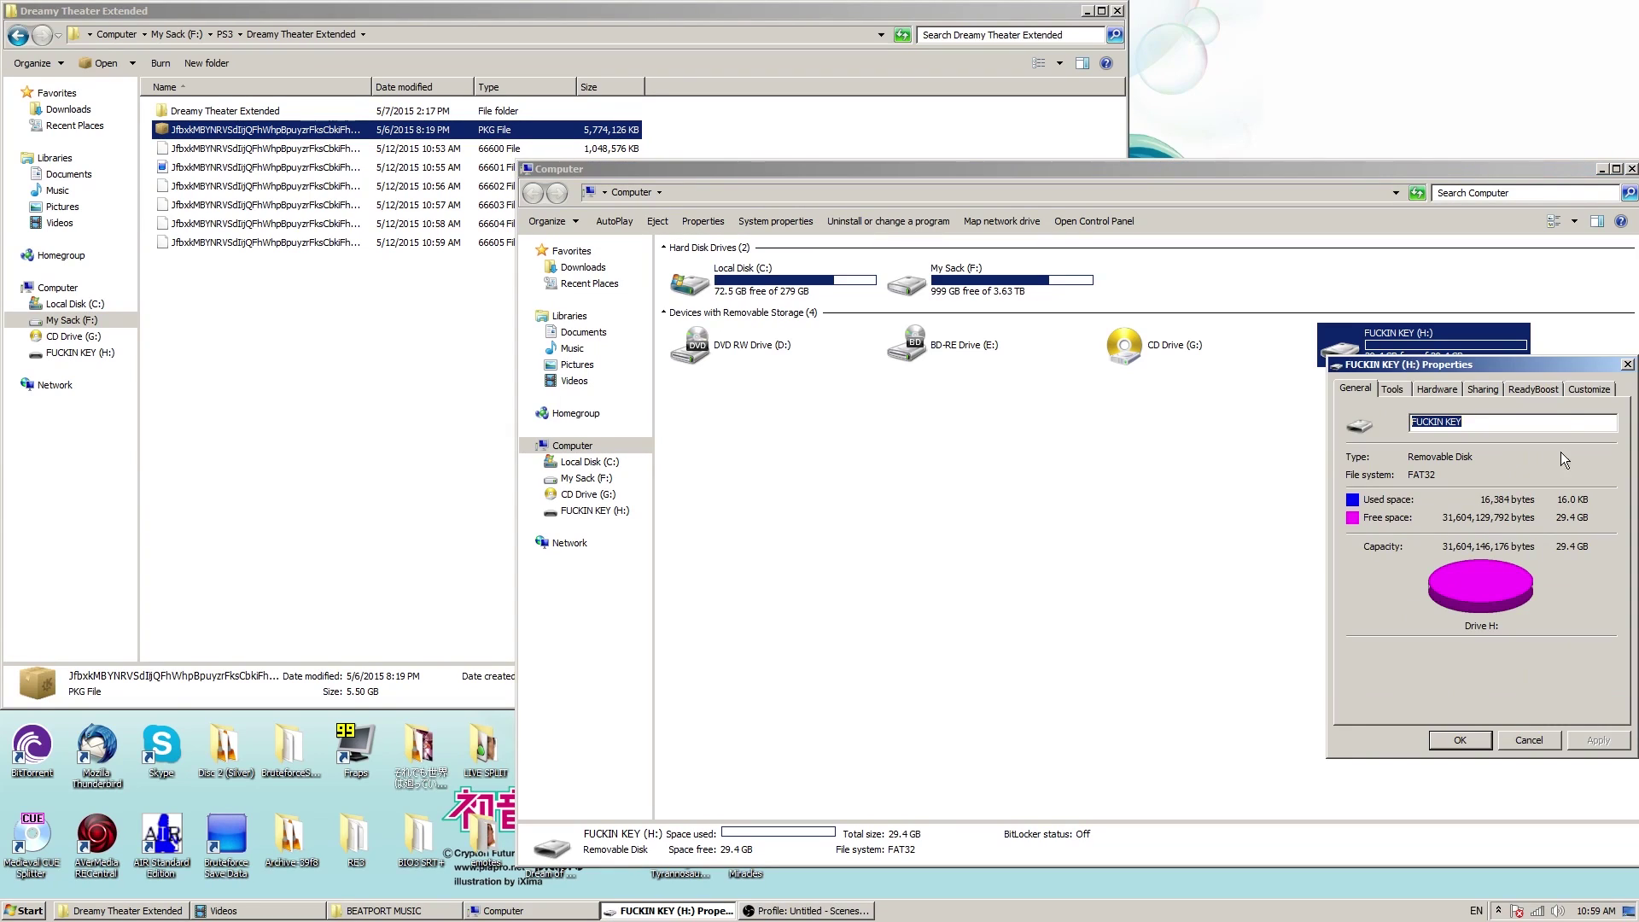
pyautogui.moveTo(1540, 361); pyautogui.dragTo(1028, 380)
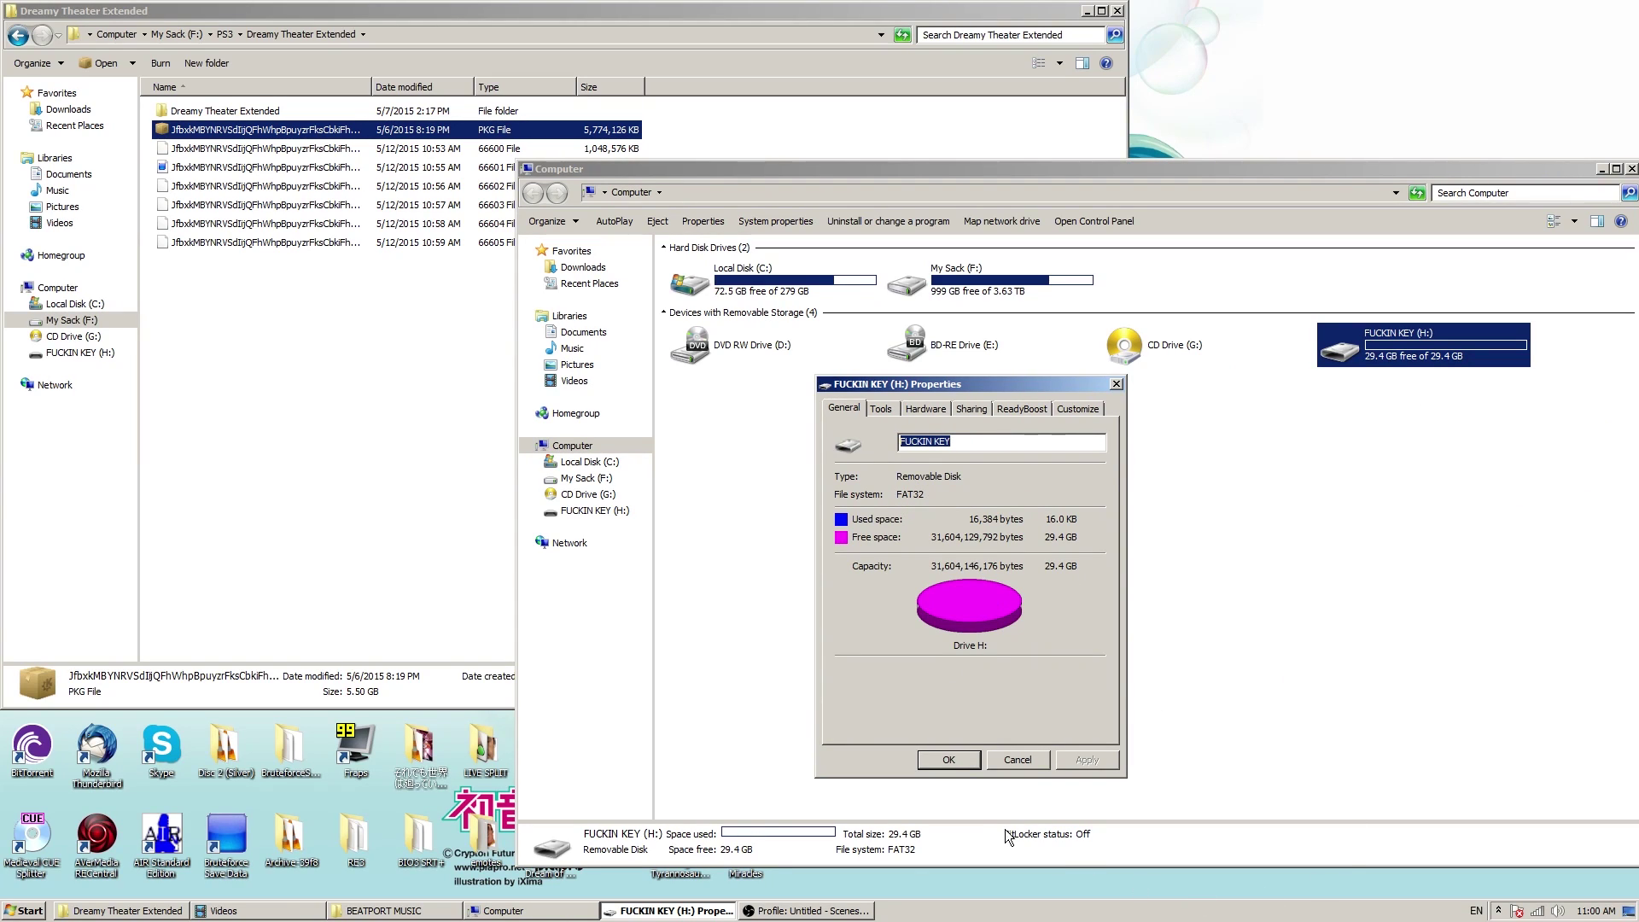
pyautogui.click(950, 760)
# - Copy the six split parts, 66600 to 66605, from Dreamy Theater Extended to the root of removable drive H:
pyautogui.doubleClick(1359, 362)
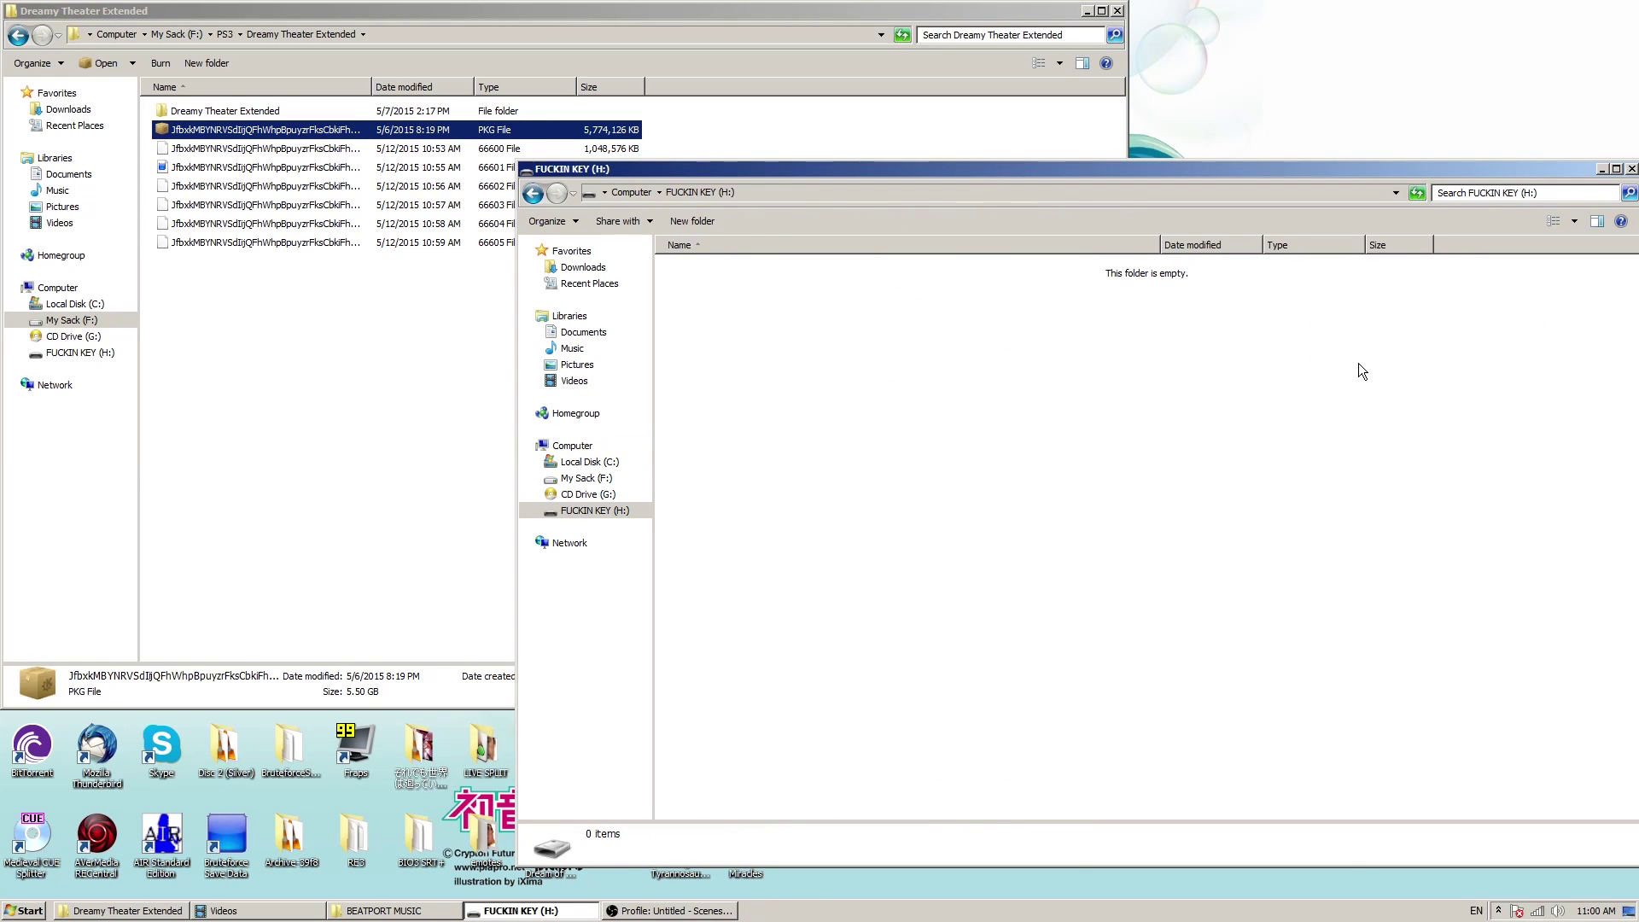
pyautogui.click(398, 408)
pyautogui.moveTo(772, 336); pyautogui.dragTo(260, 150)
pyautogui.rightClick(260, 149)
pyautogui.click(290, 256)
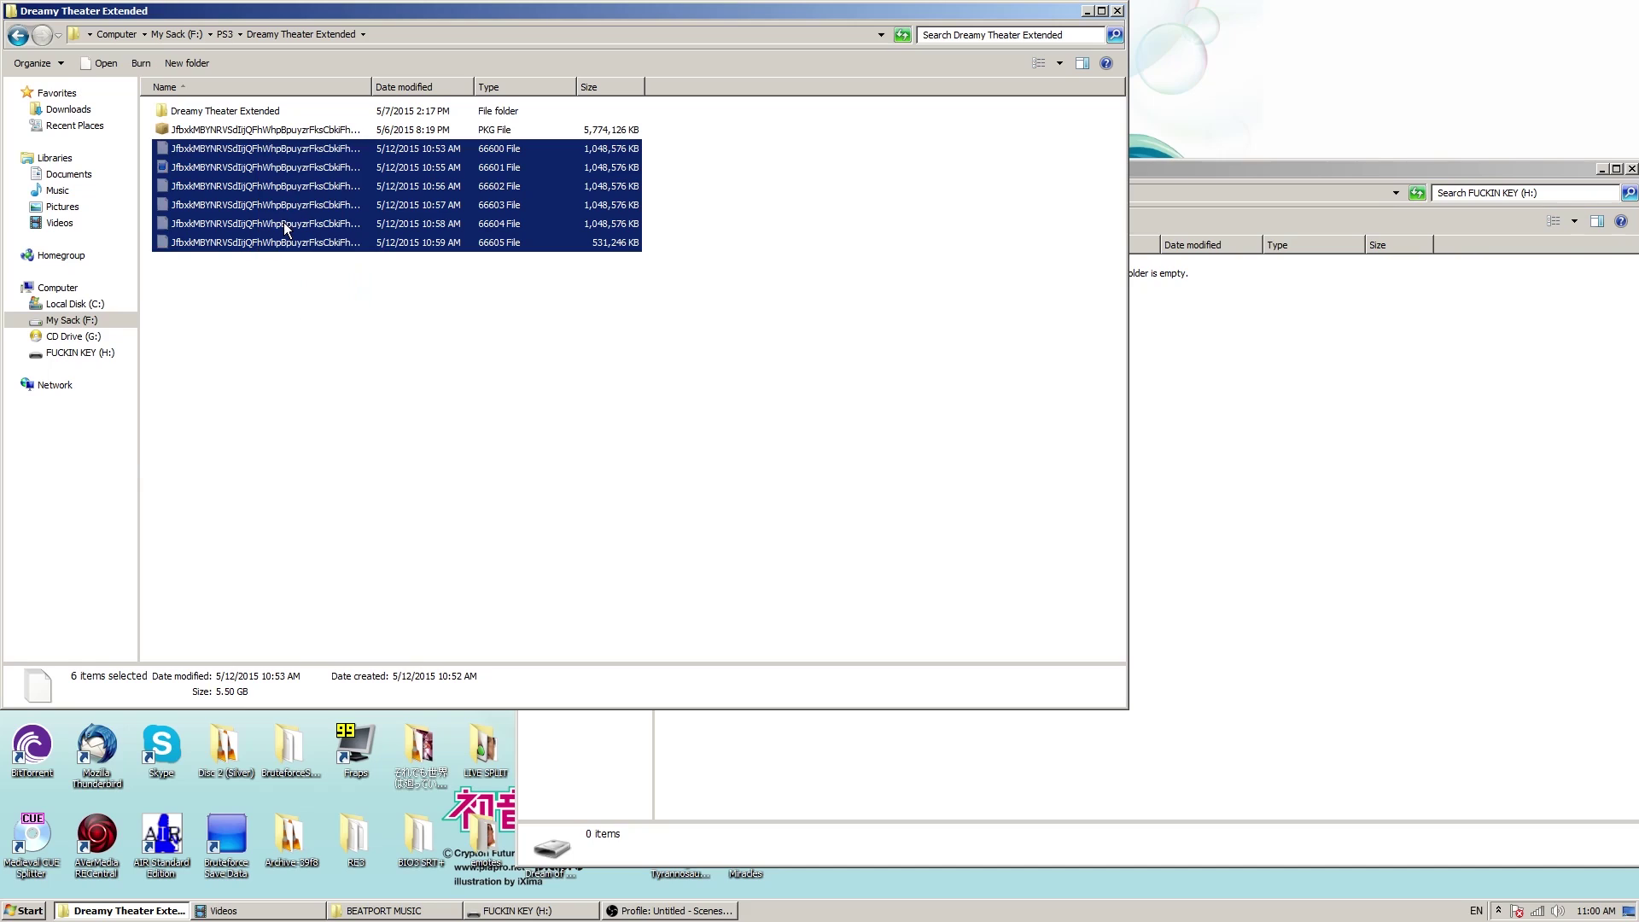
pyautogui.click(1408, 645)
pyautogui.rightClick(1093, 529)
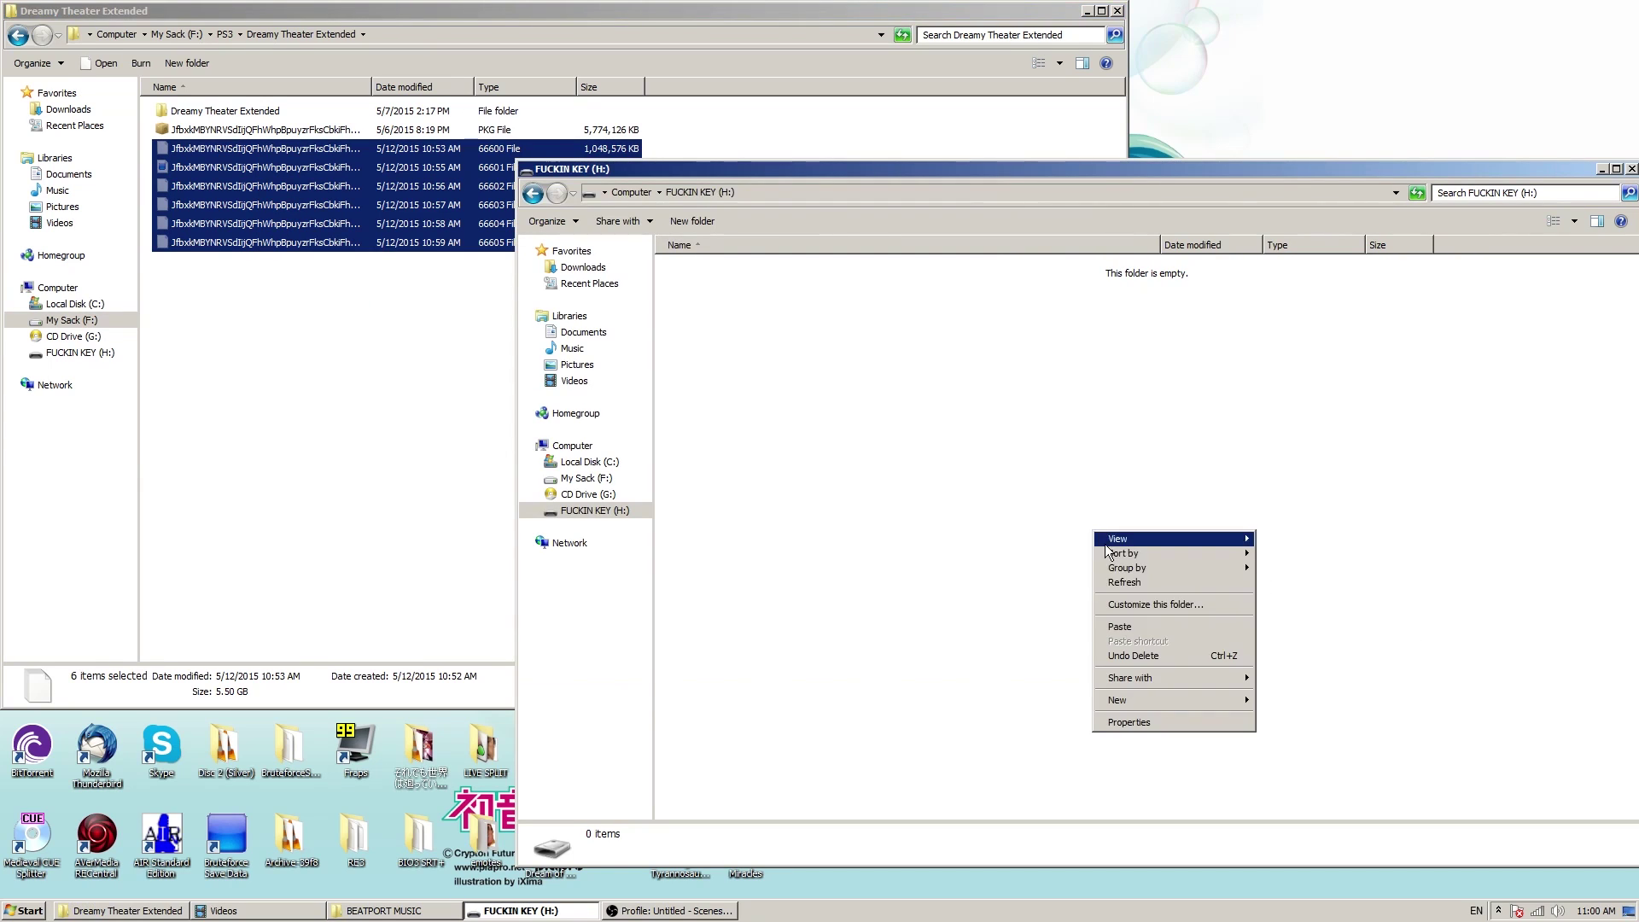
pyautogui.click(1131, 629)
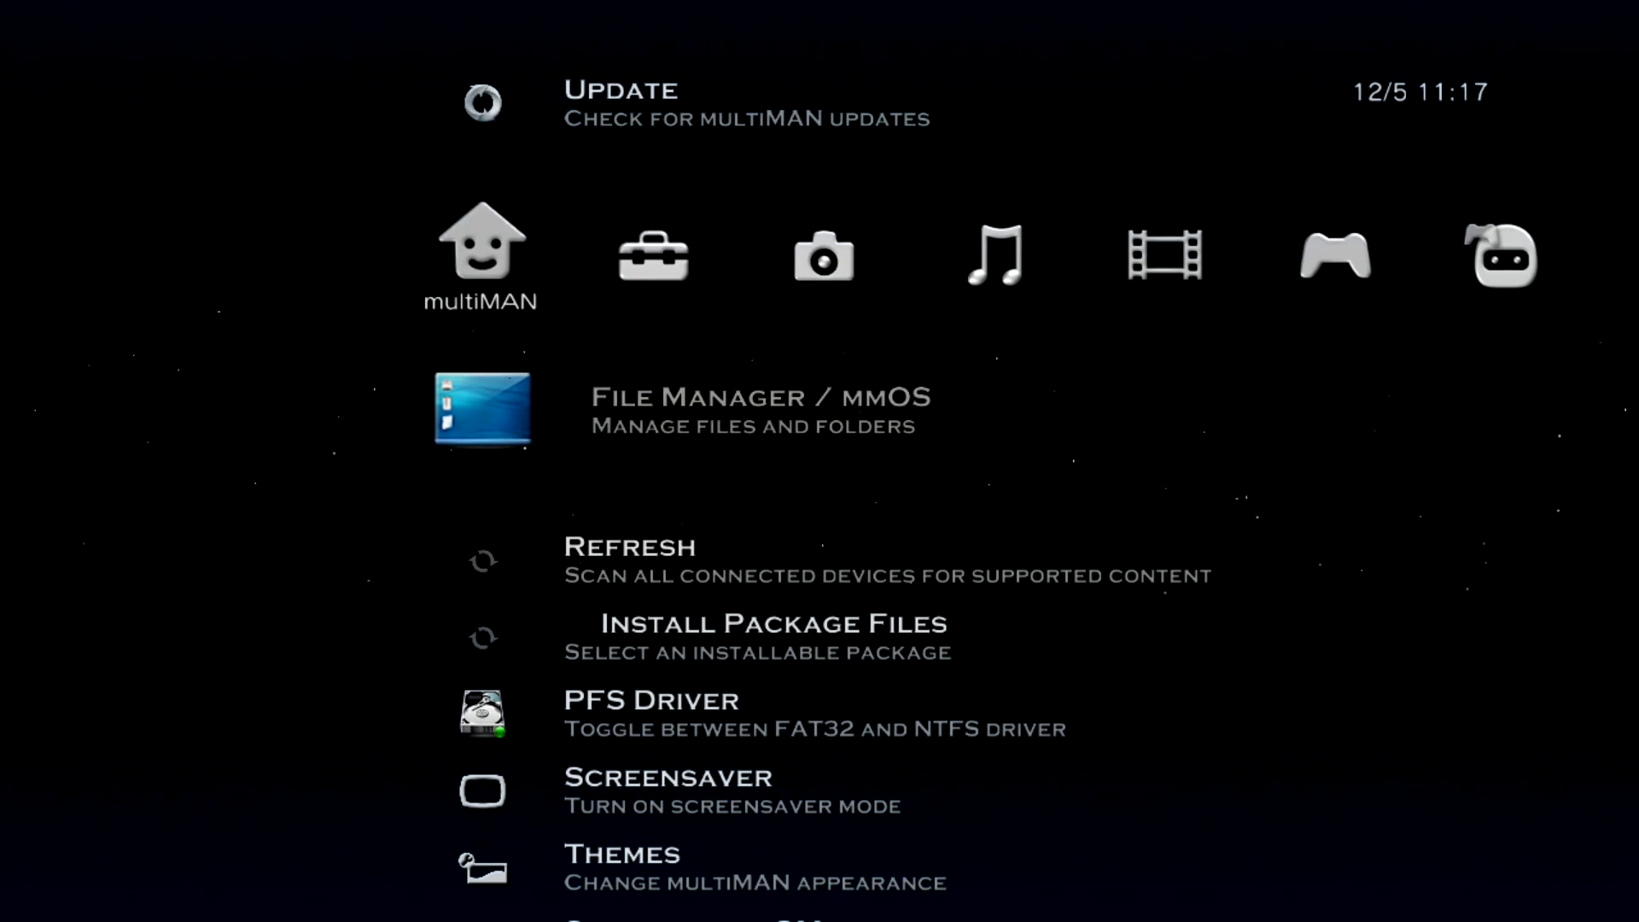
pyautogui.press('Right')
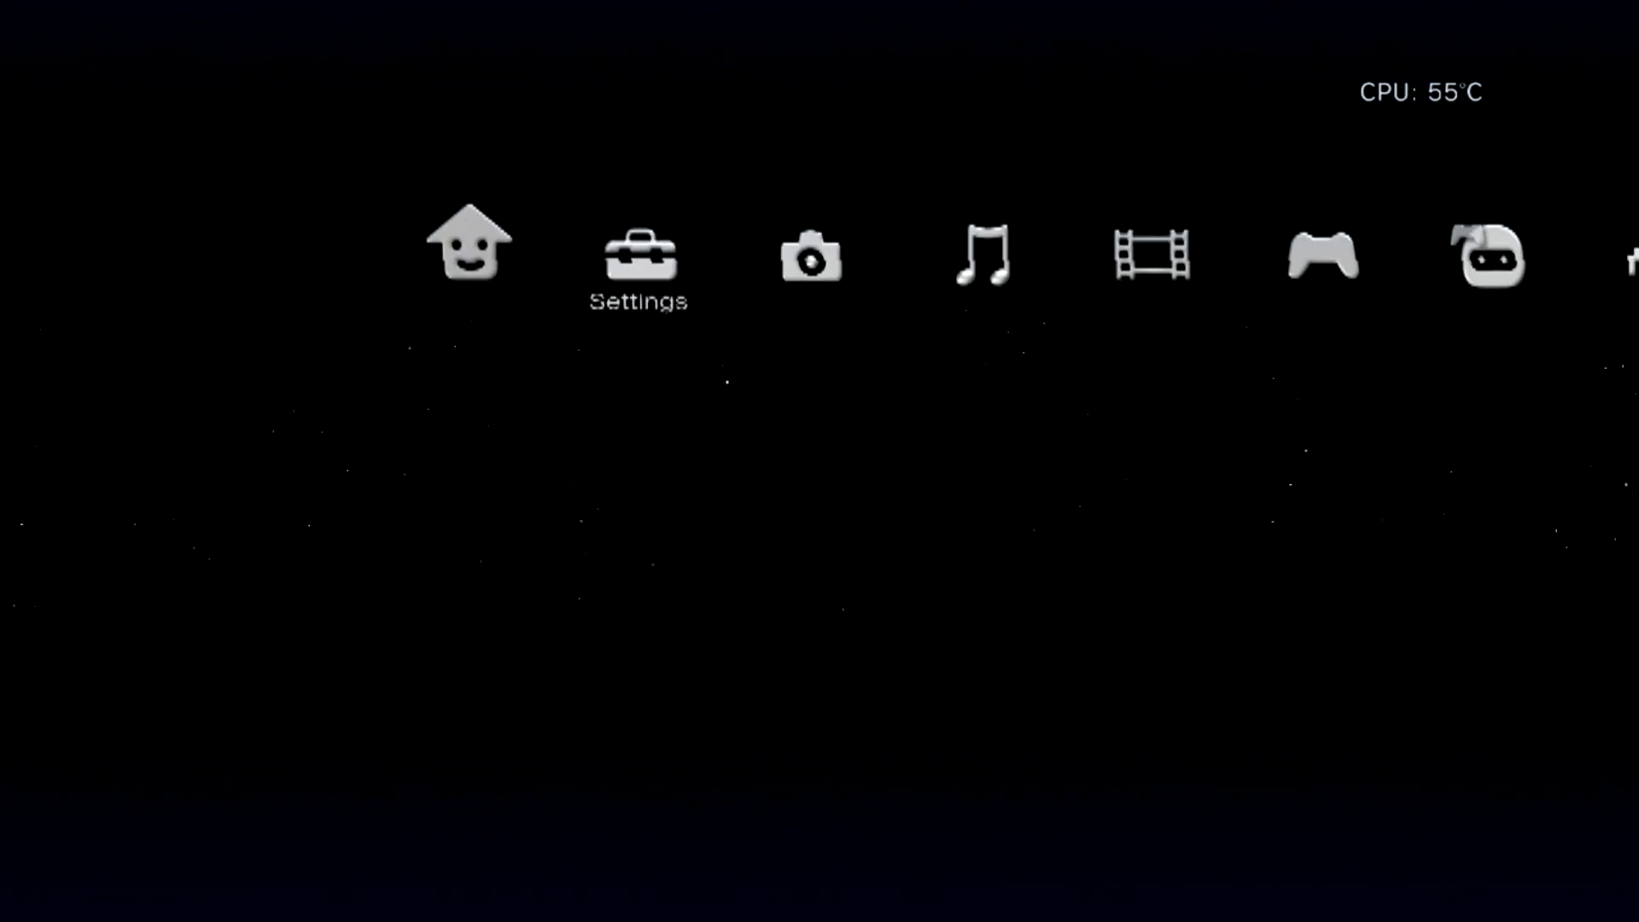
pyautogui.press('Right')
pyautogui.press('Left')
pyautogui.press('Left')
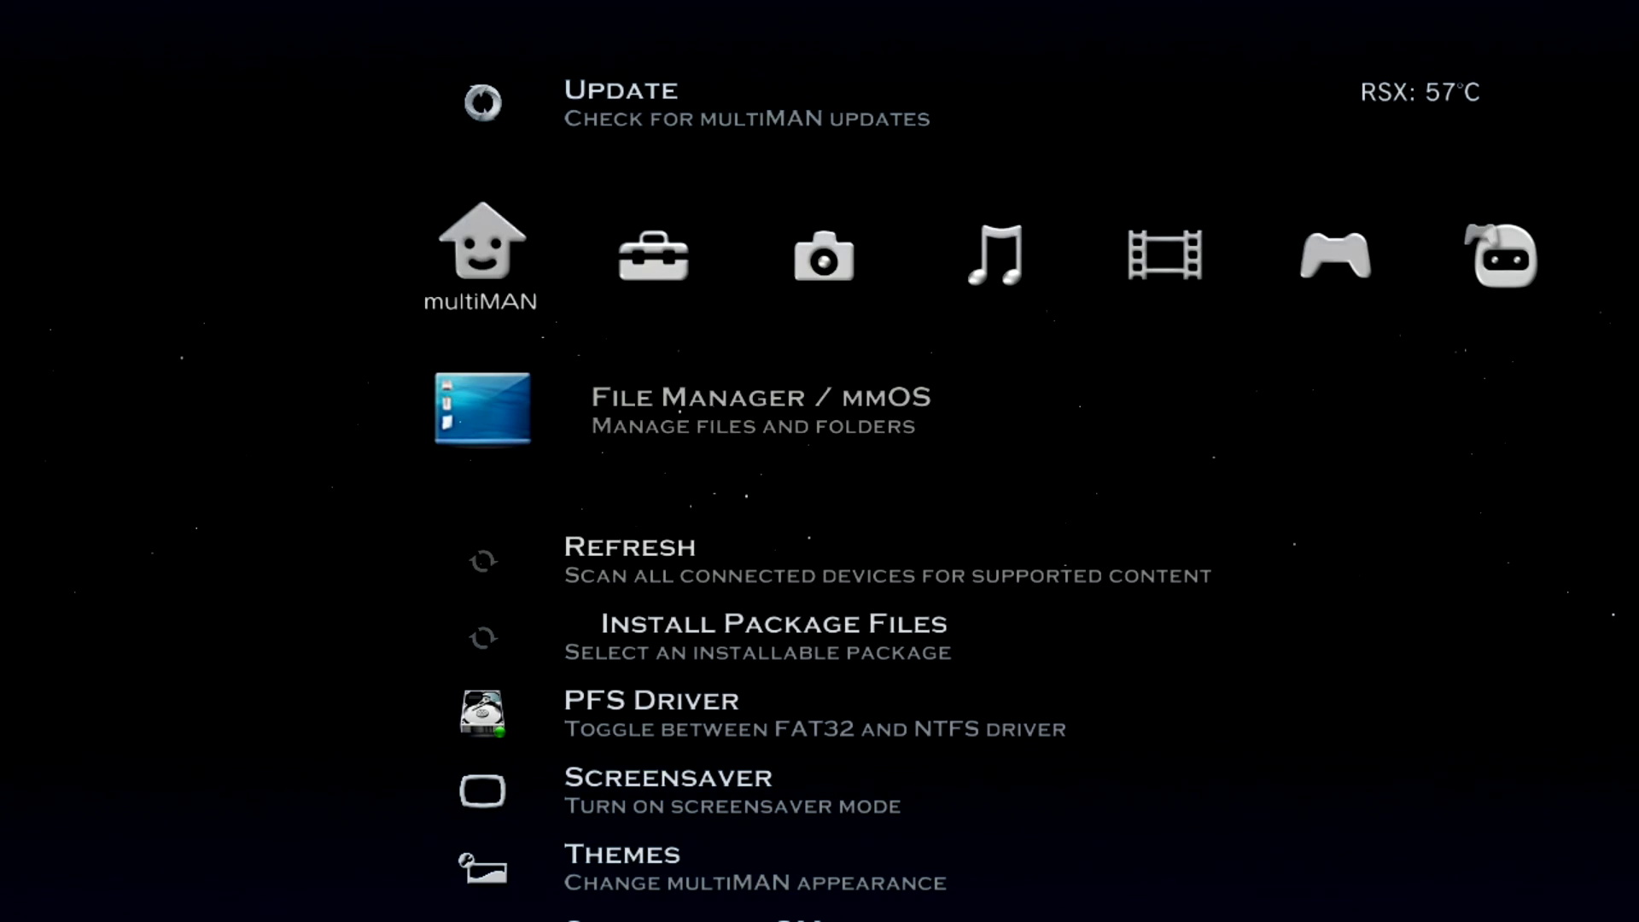
pyautogui.press('Right')
pyautogui.press('Right')
pyautogui.press('Right')
pyautogui.press('Right')
pyautogui.press('Right')
pyautogui.press('Left')
pyautogui.press('Left')
pyautogui.press('Left')
pyautogui.press('Left')
pyautogui.press('Left')
# - Start File Manager / mmOS in multiMAN and open the dev_usb007 drive from PS3 Root
pyautogui.press('Return')
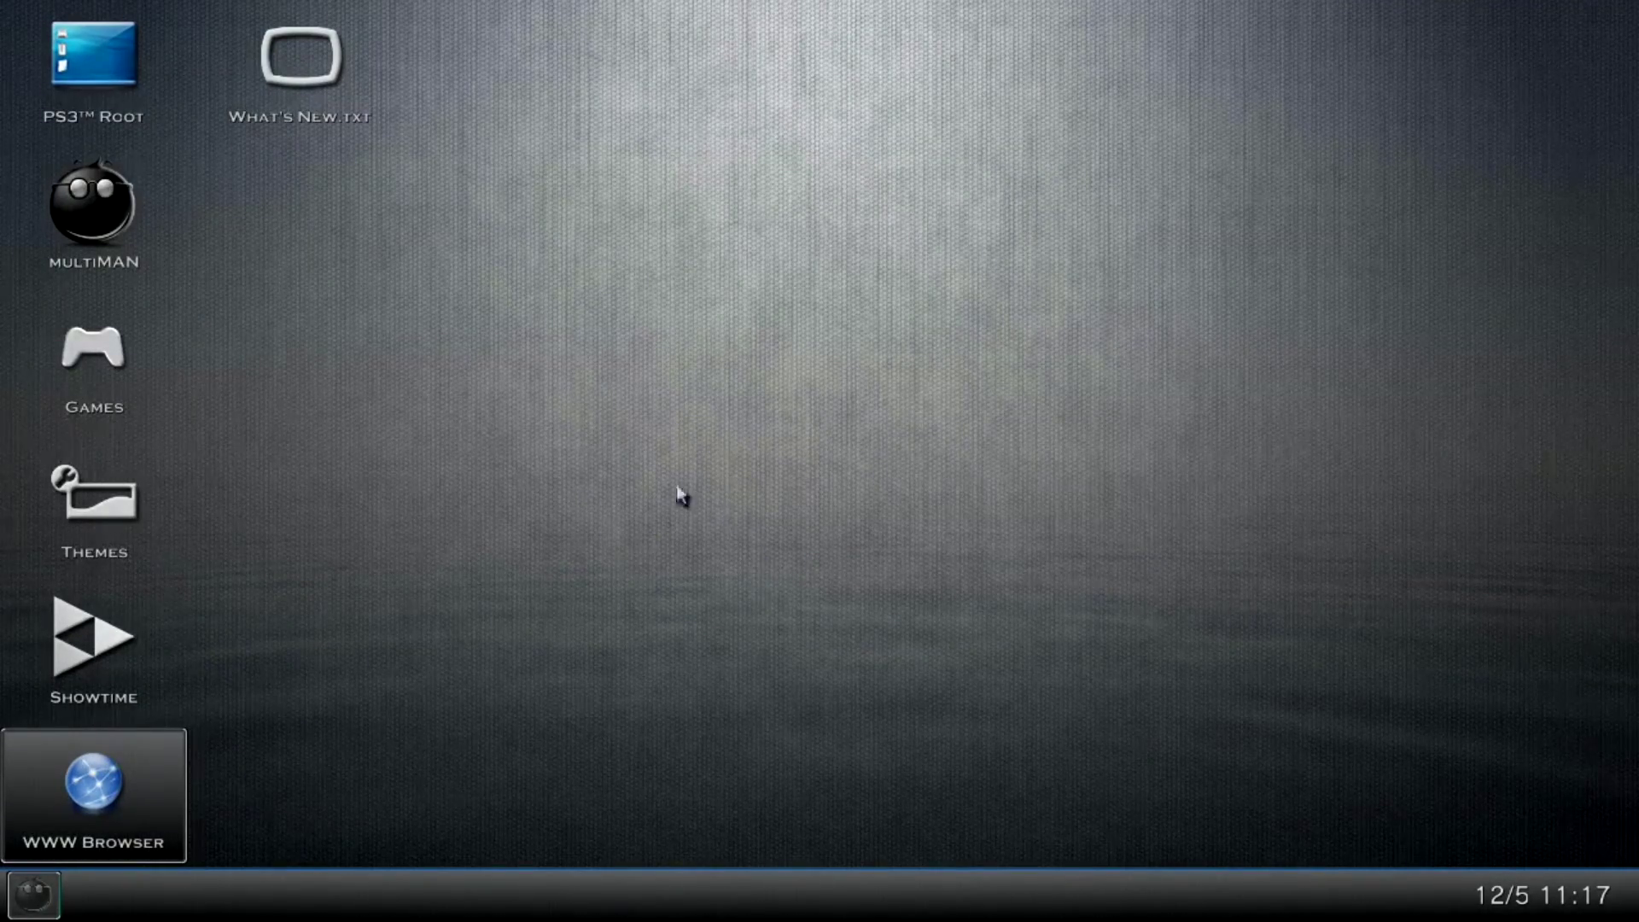
pyautogui.click(132, 81)
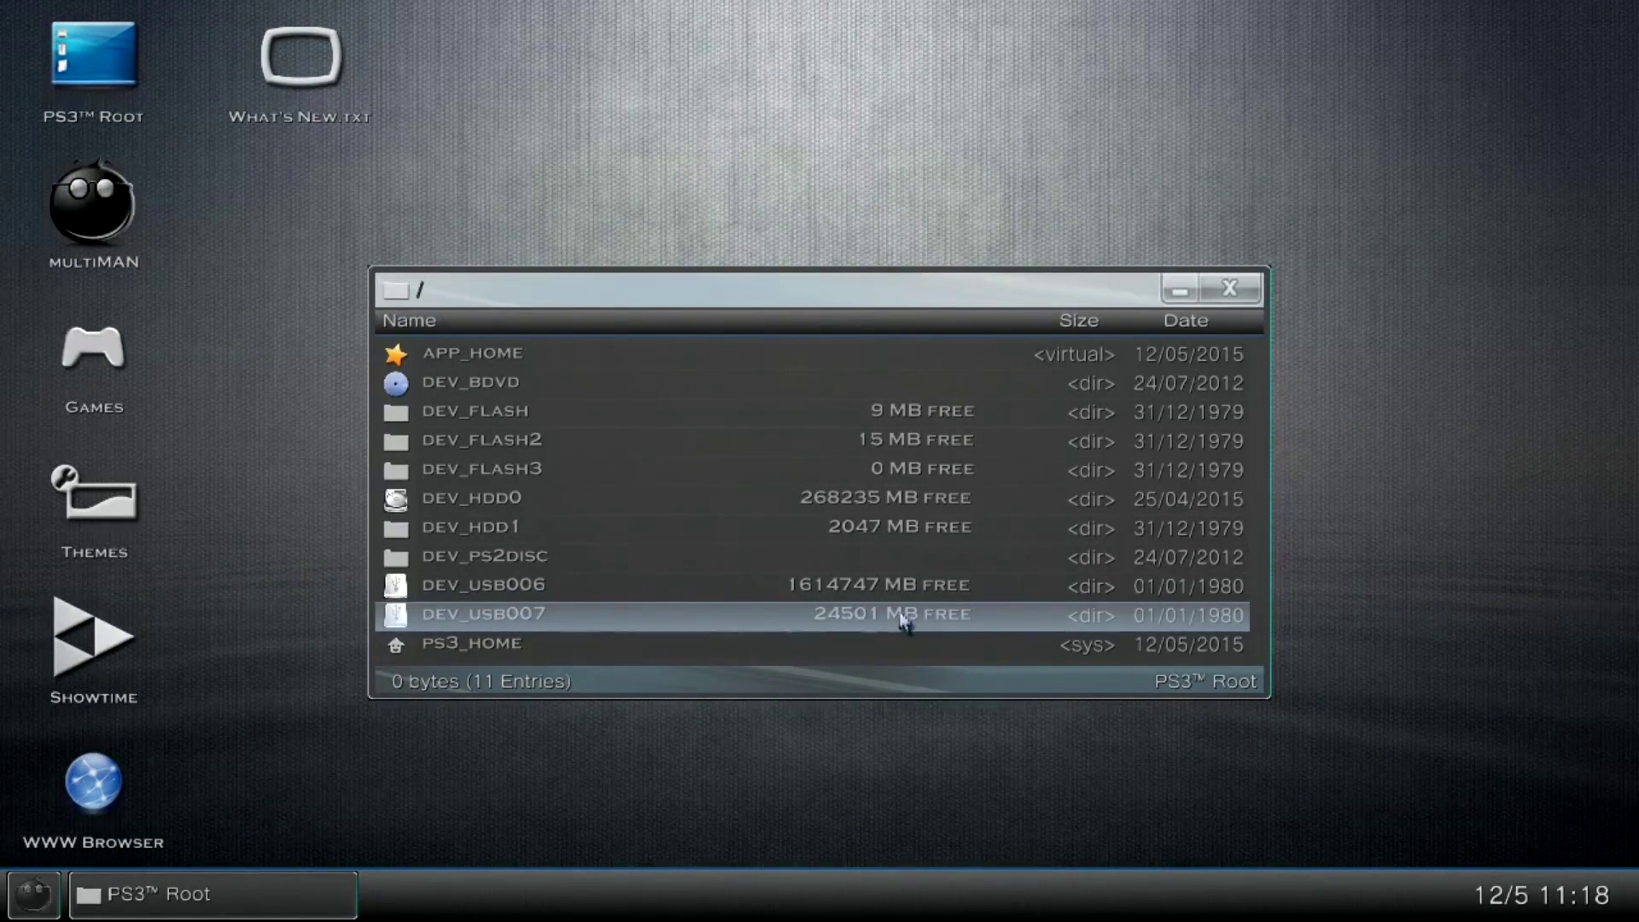
pyautogui.doubleClick(680, 621)
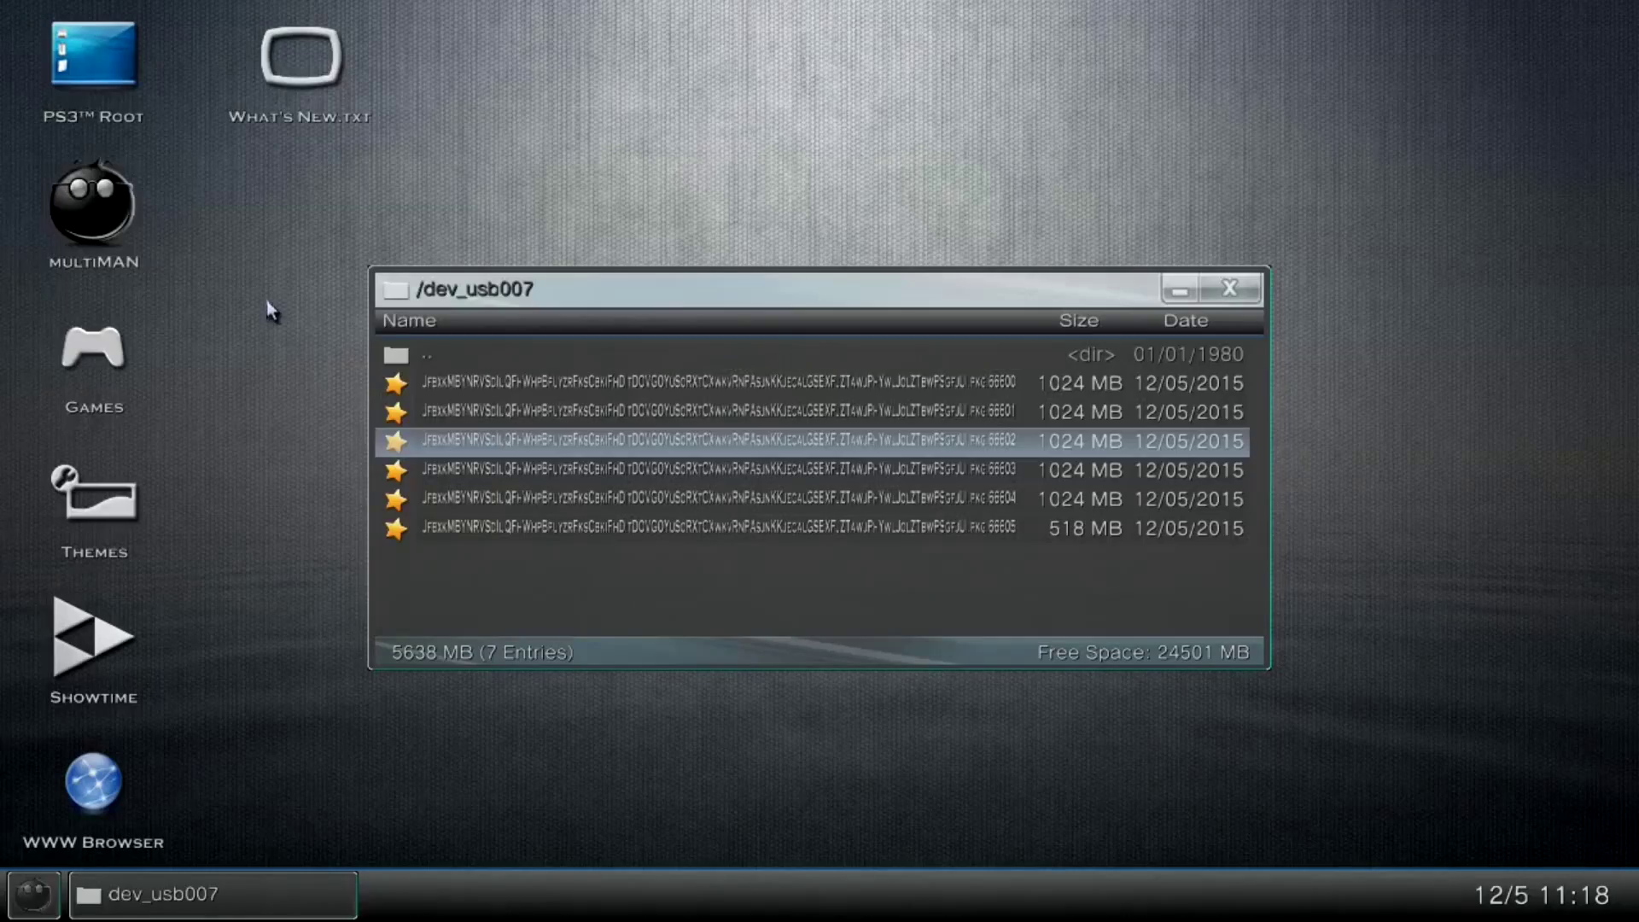
# - Open the internal drive dev_hdd0 in a second PS3 Root window
pyautogui.click(157, 85)
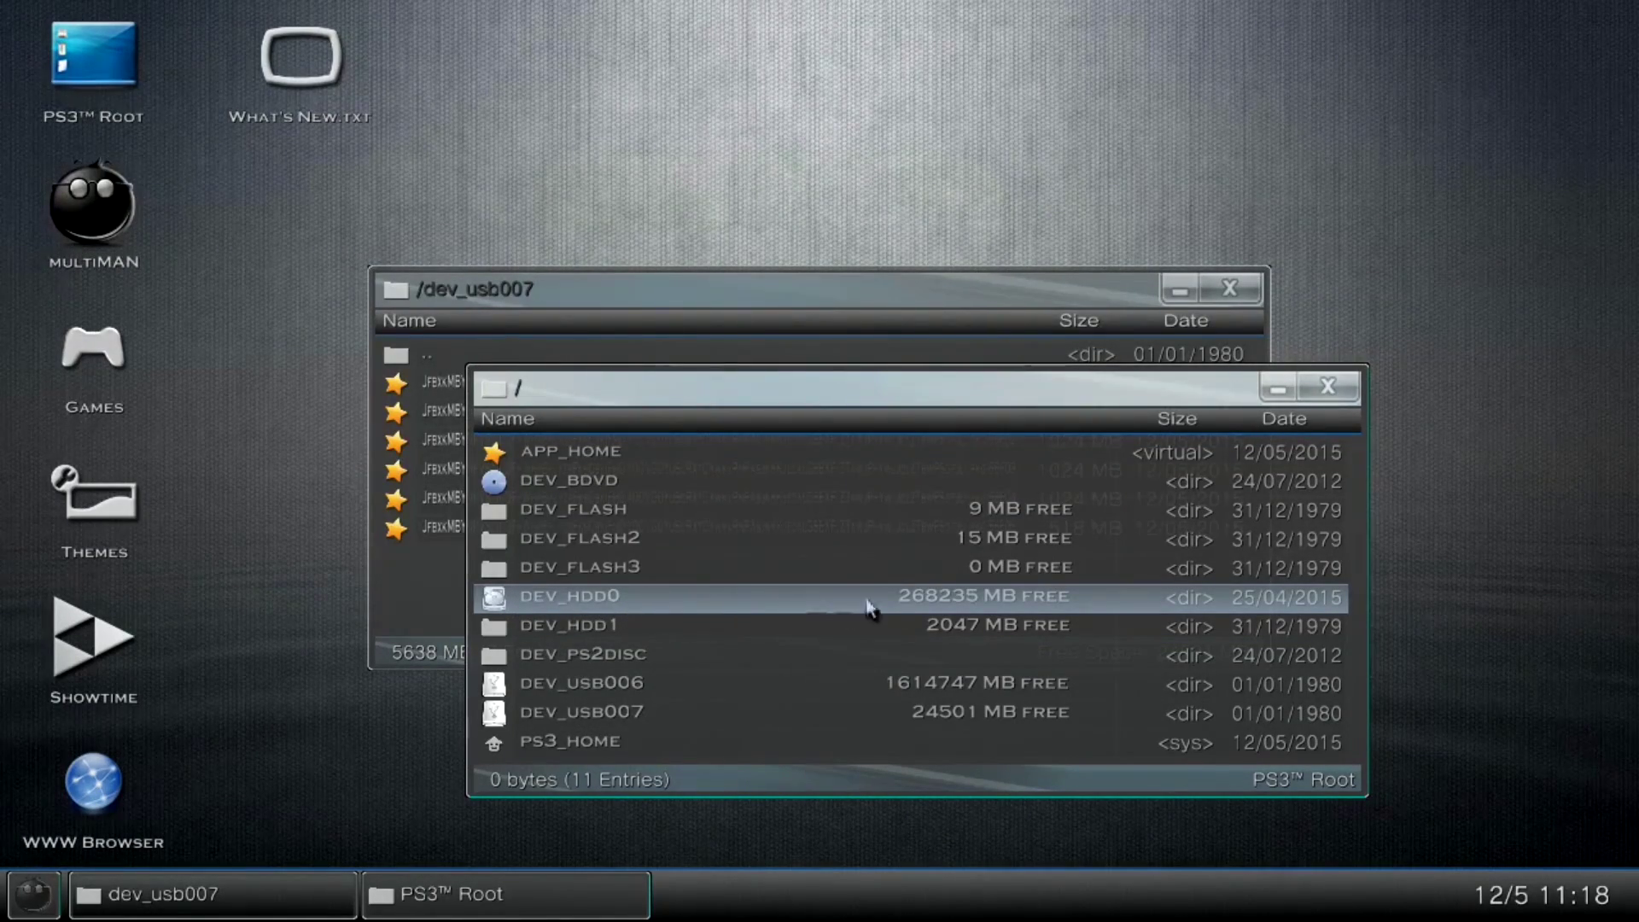
pyautogui.click(1036, 598)
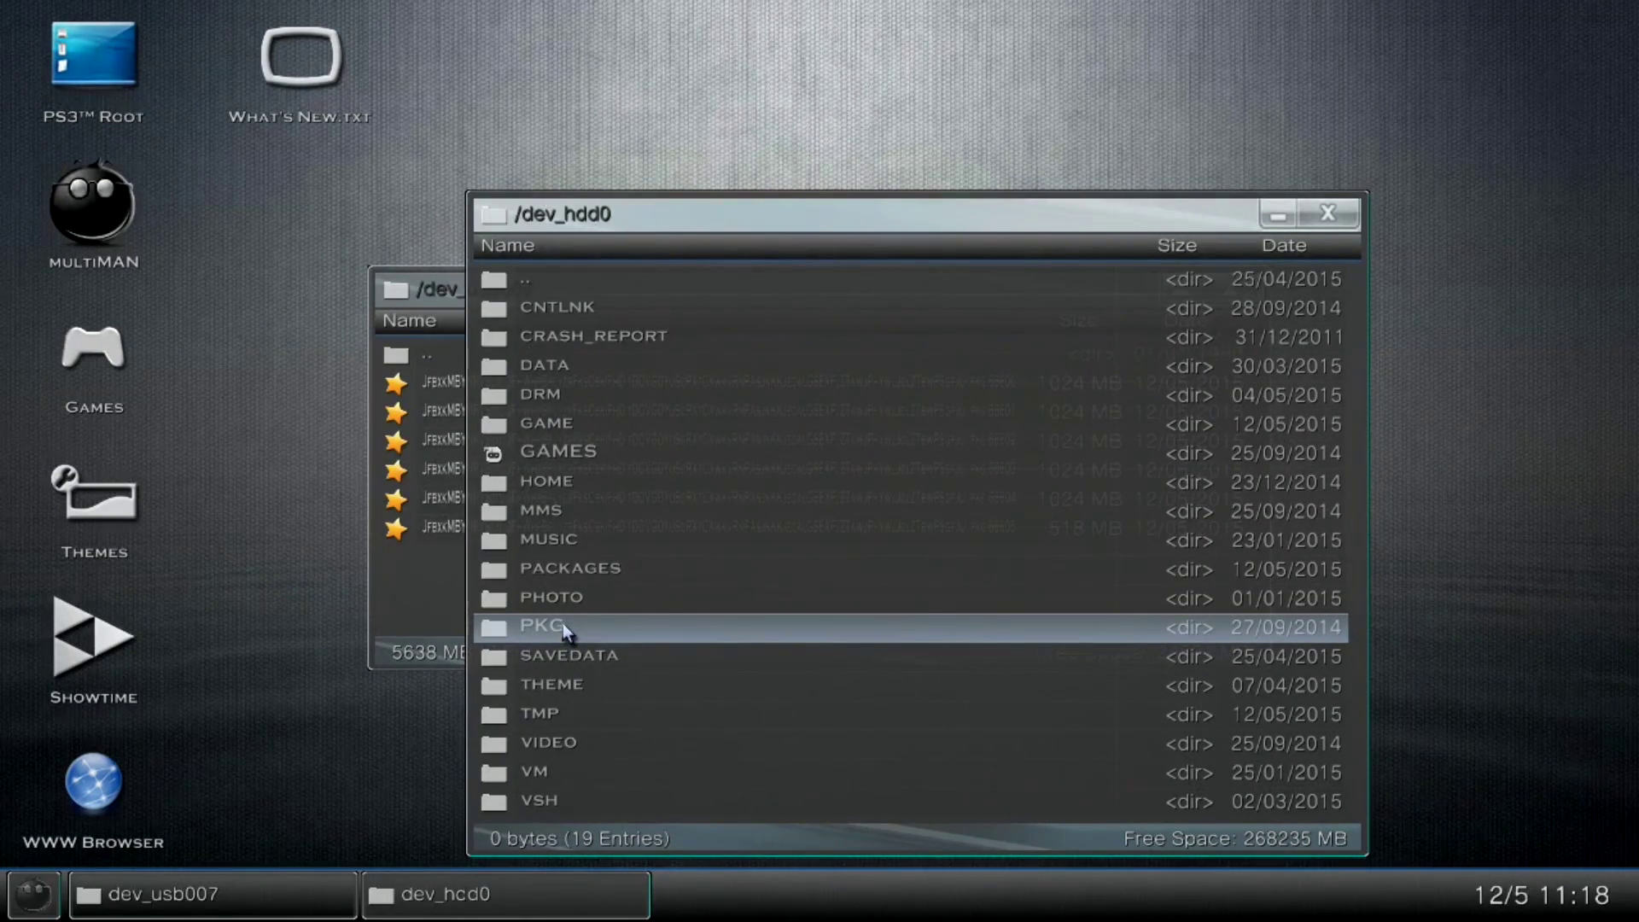
# - Open the packages folder on dev_hdd0 and copy the first split part, .pkg.66600, from dev_usb007 to the clipboard
pyautogui.click(562, 577)
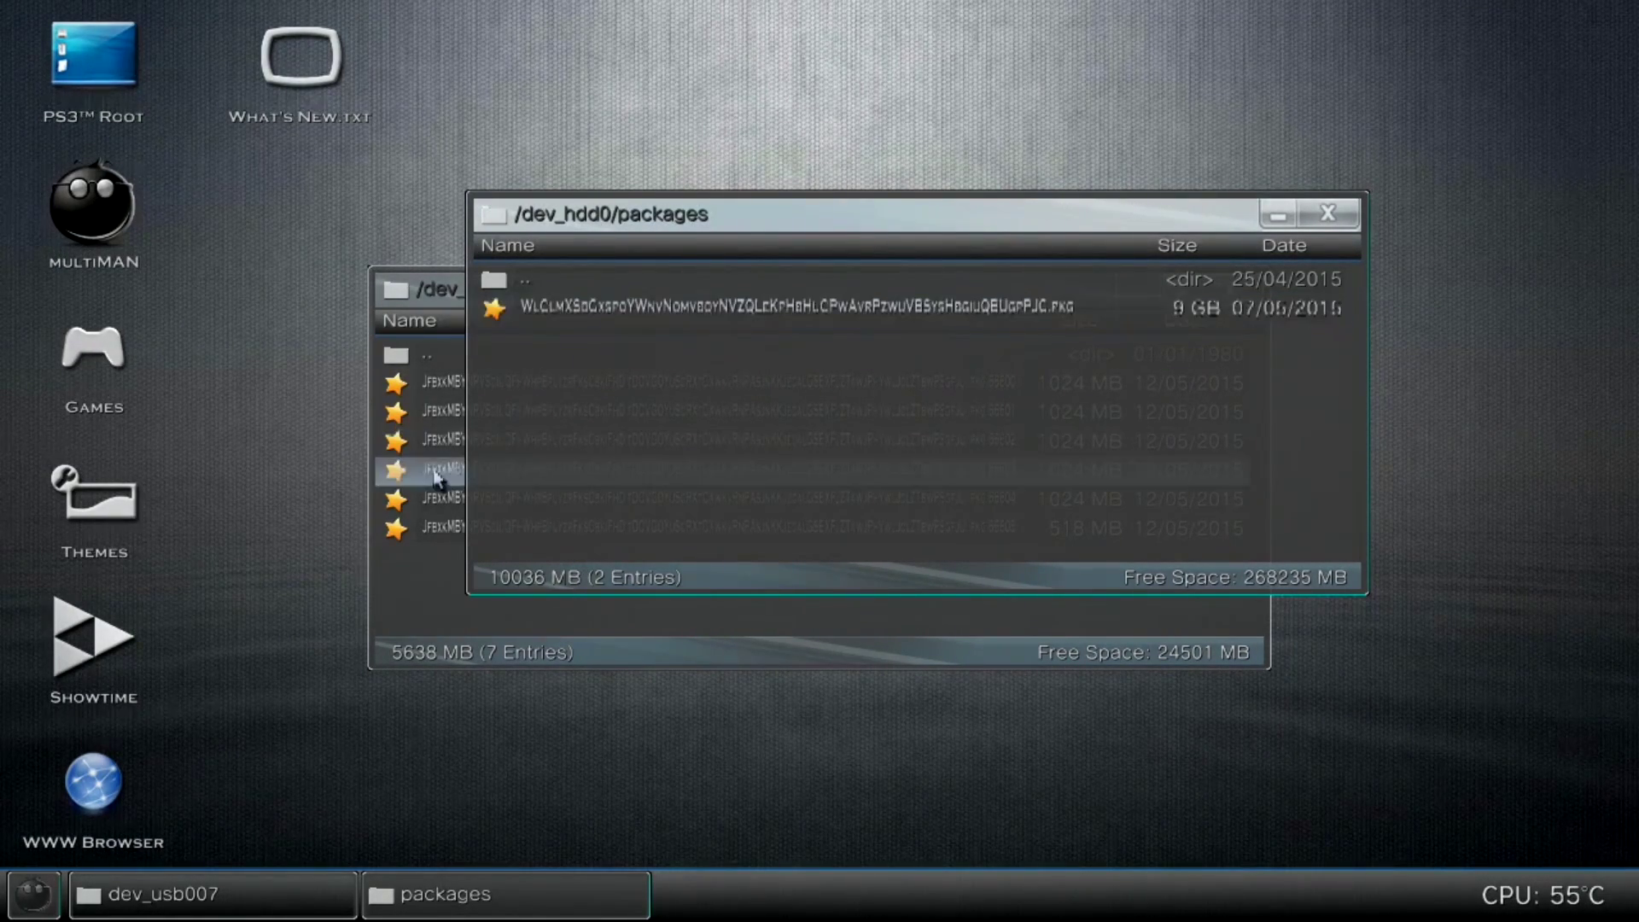
pyautogui.click(410, 566)
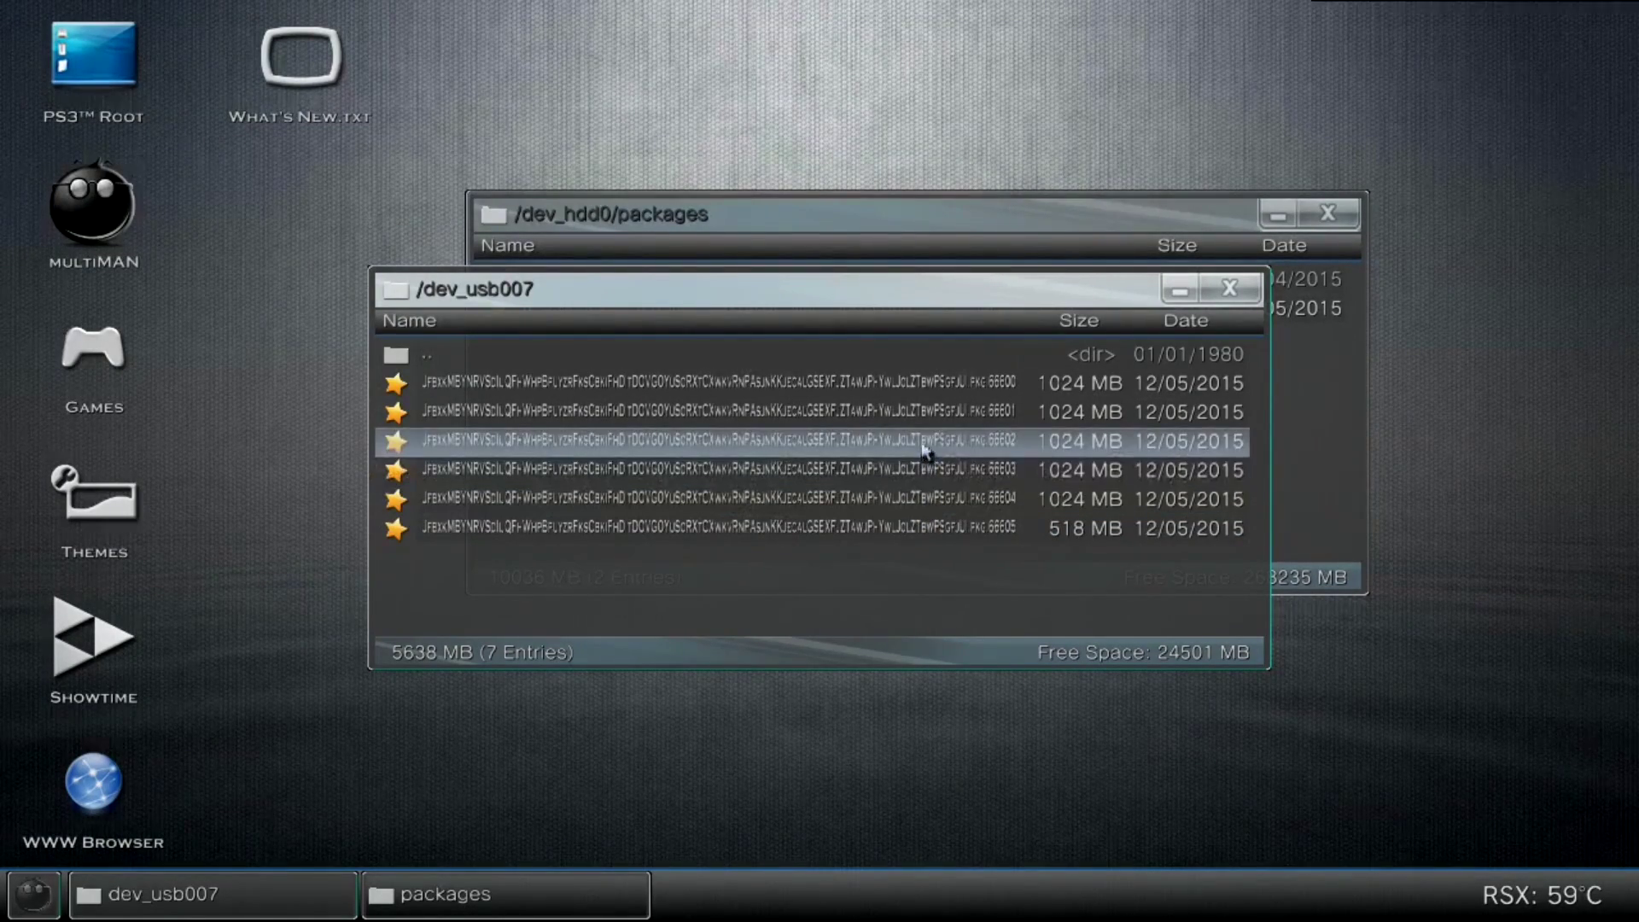
pyautogui.click(1069, 396)
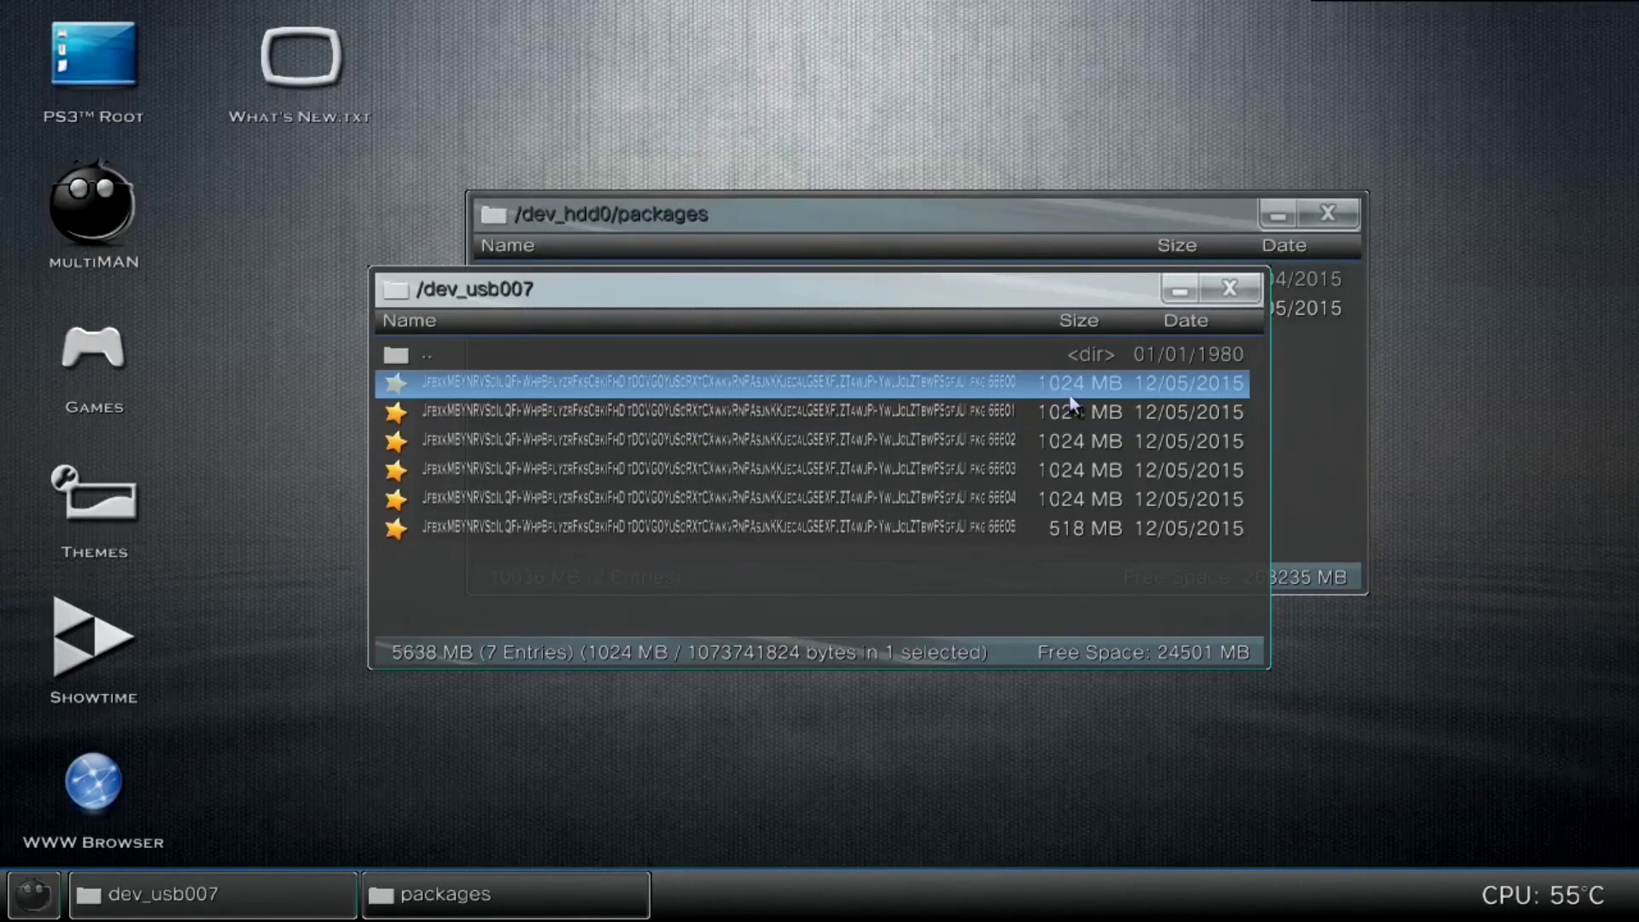
pyautogui.rightClick(1070, 397)
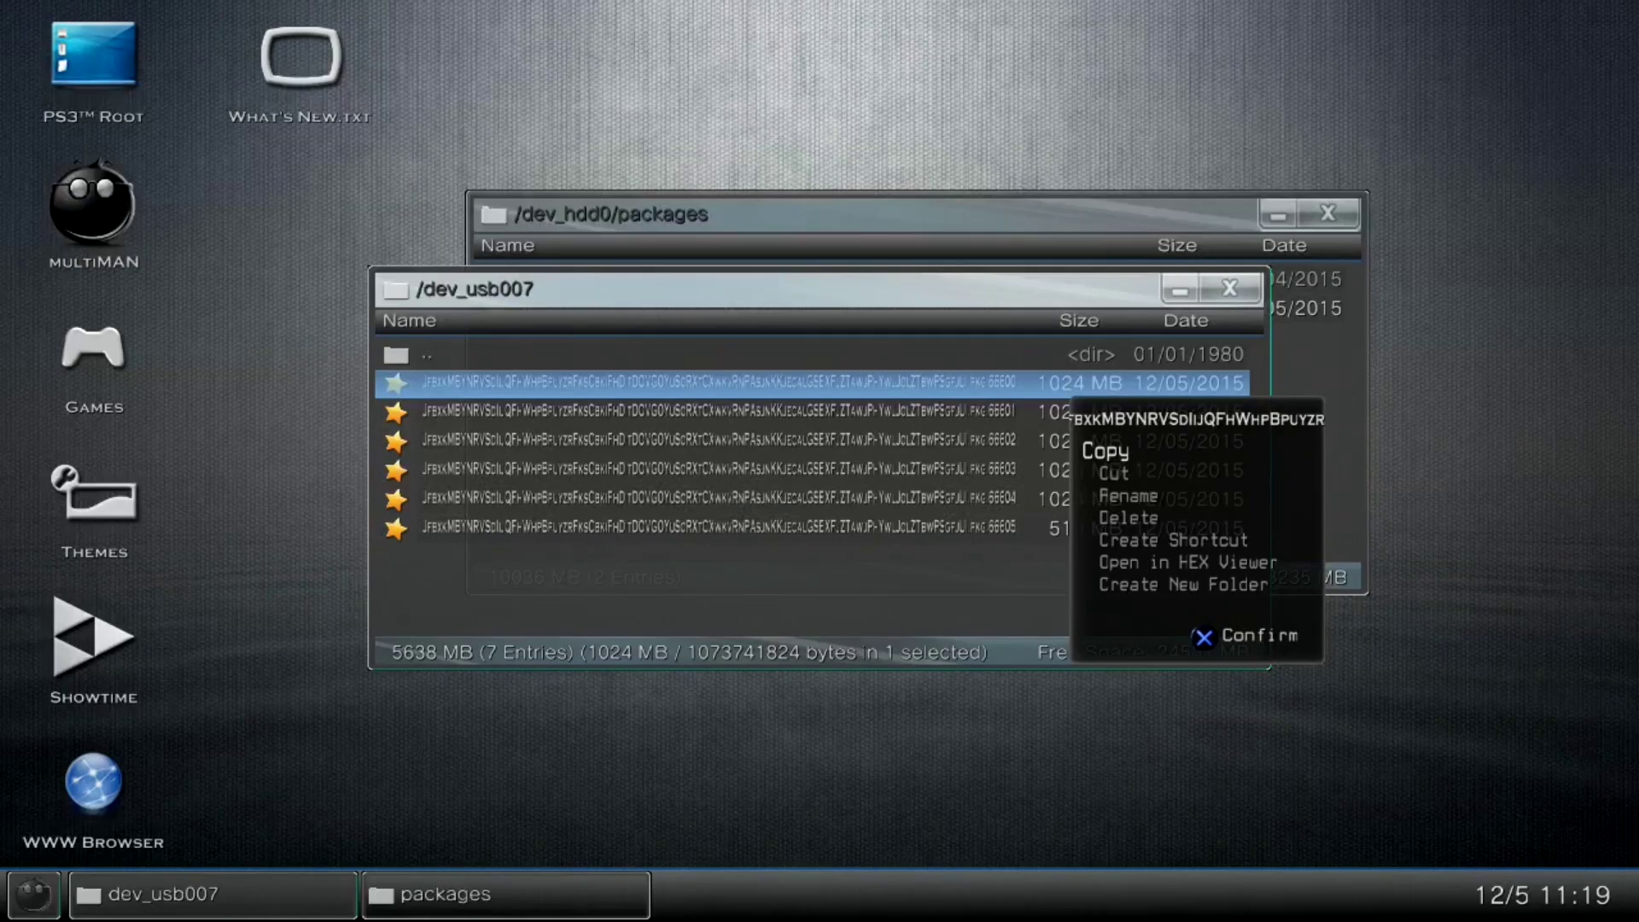
pyautogui.press('Return')
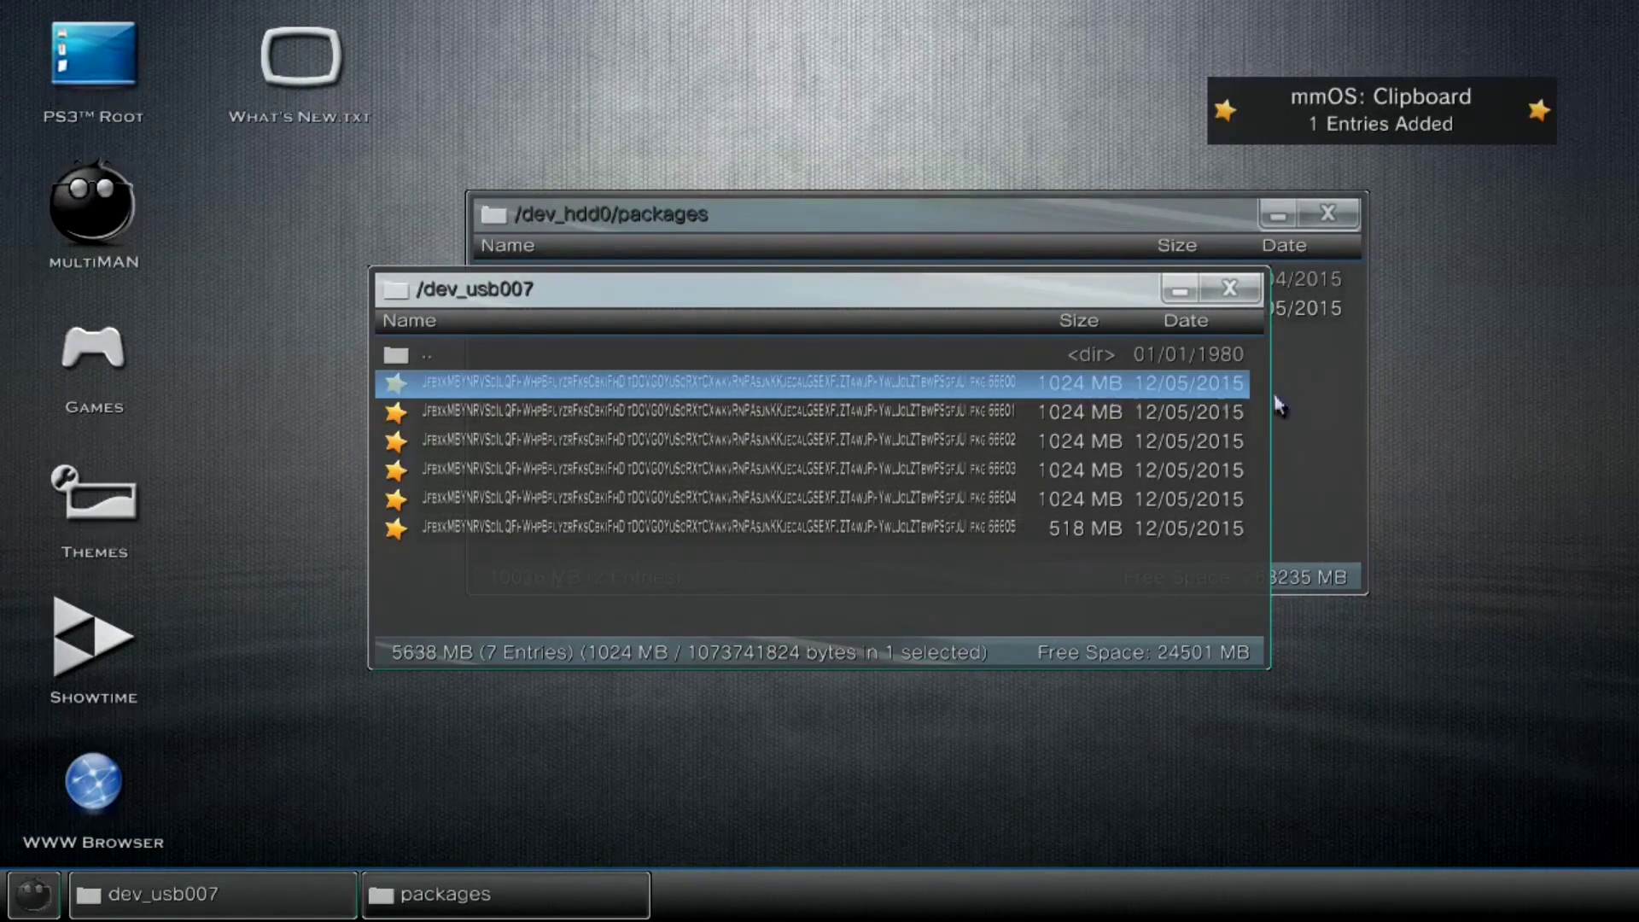
# - Paste the copied split package into /dev_hdd0/packages and confirm the copy
pyautogui.click(1308, 491)
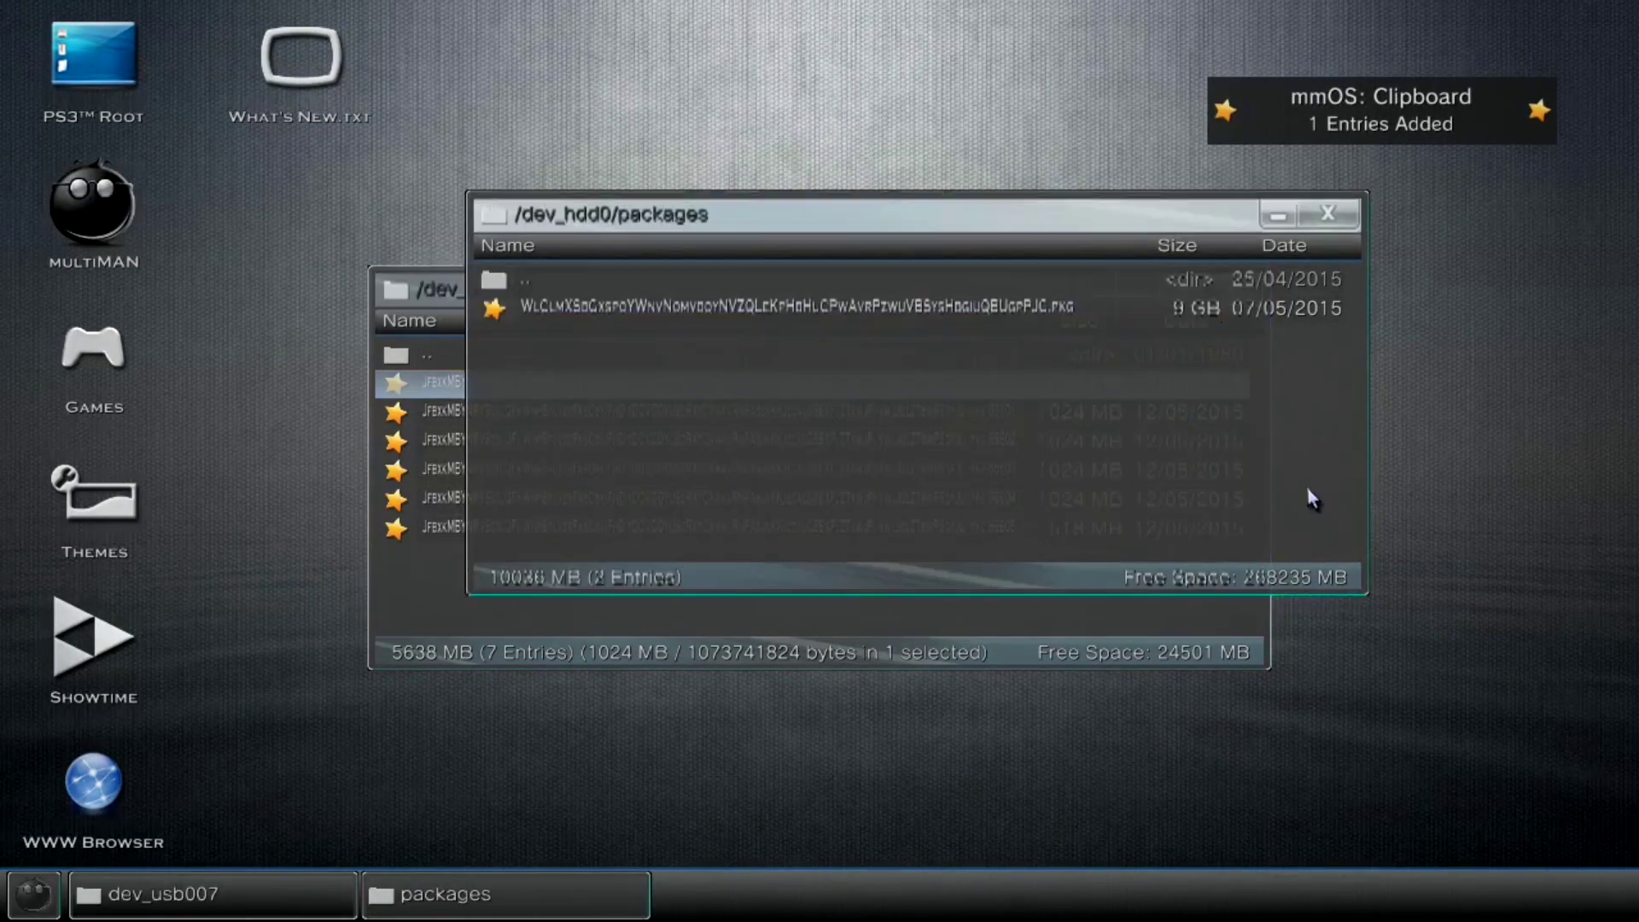
pyautogui.rightClick(884, 438)
pyautogui.press('Return')
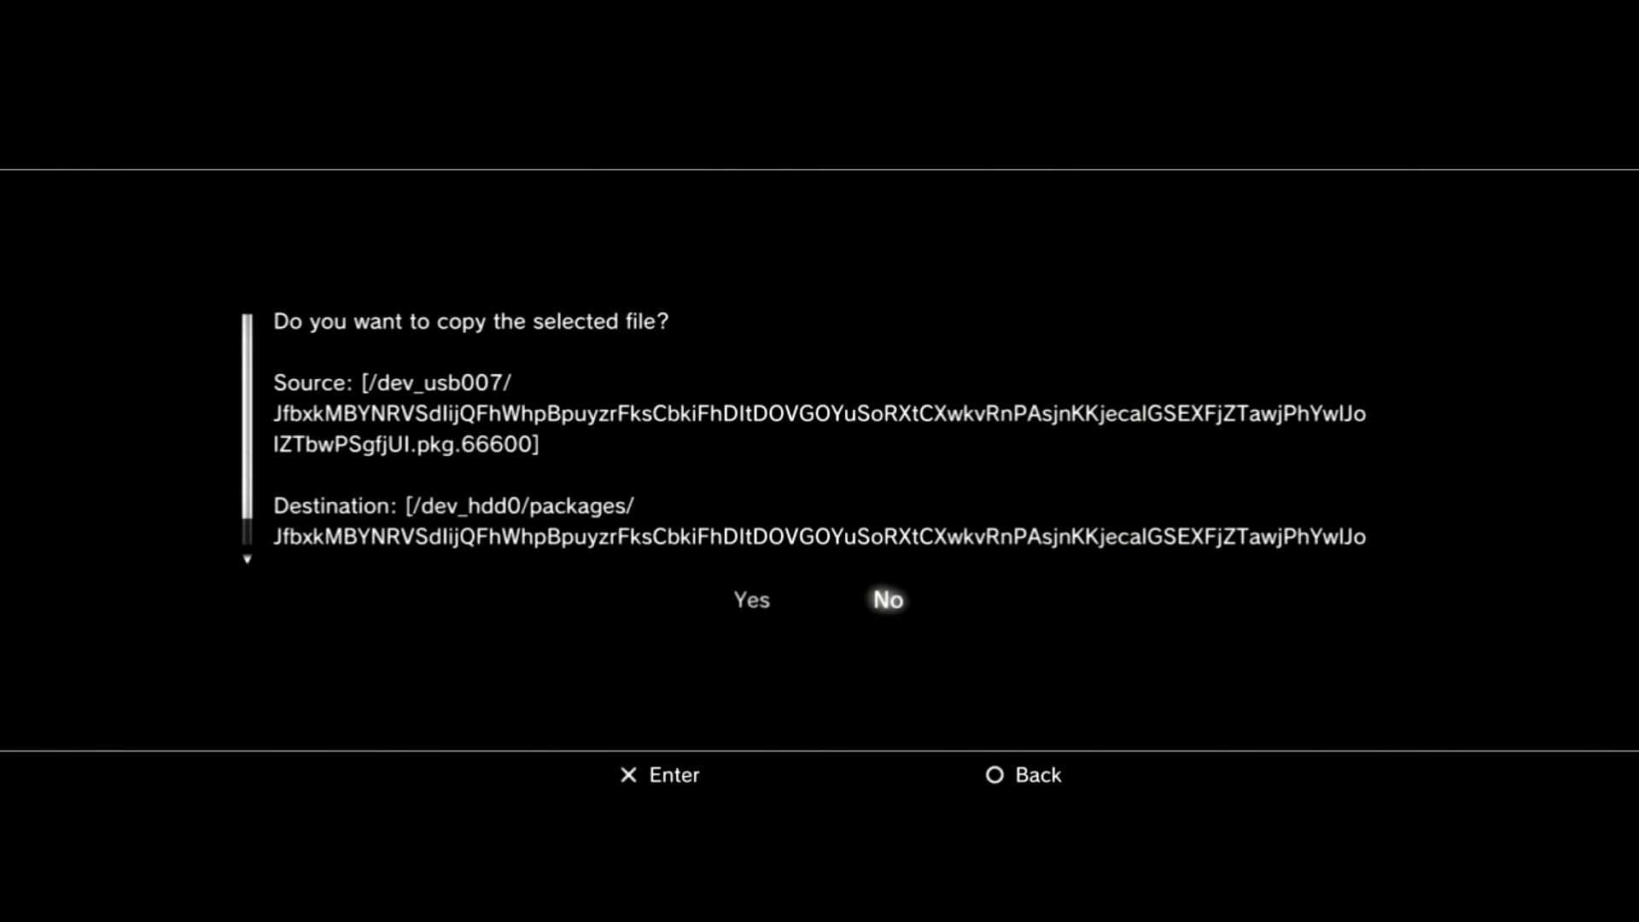
pyautogui.press('Left')
pyautogui.press('Return')
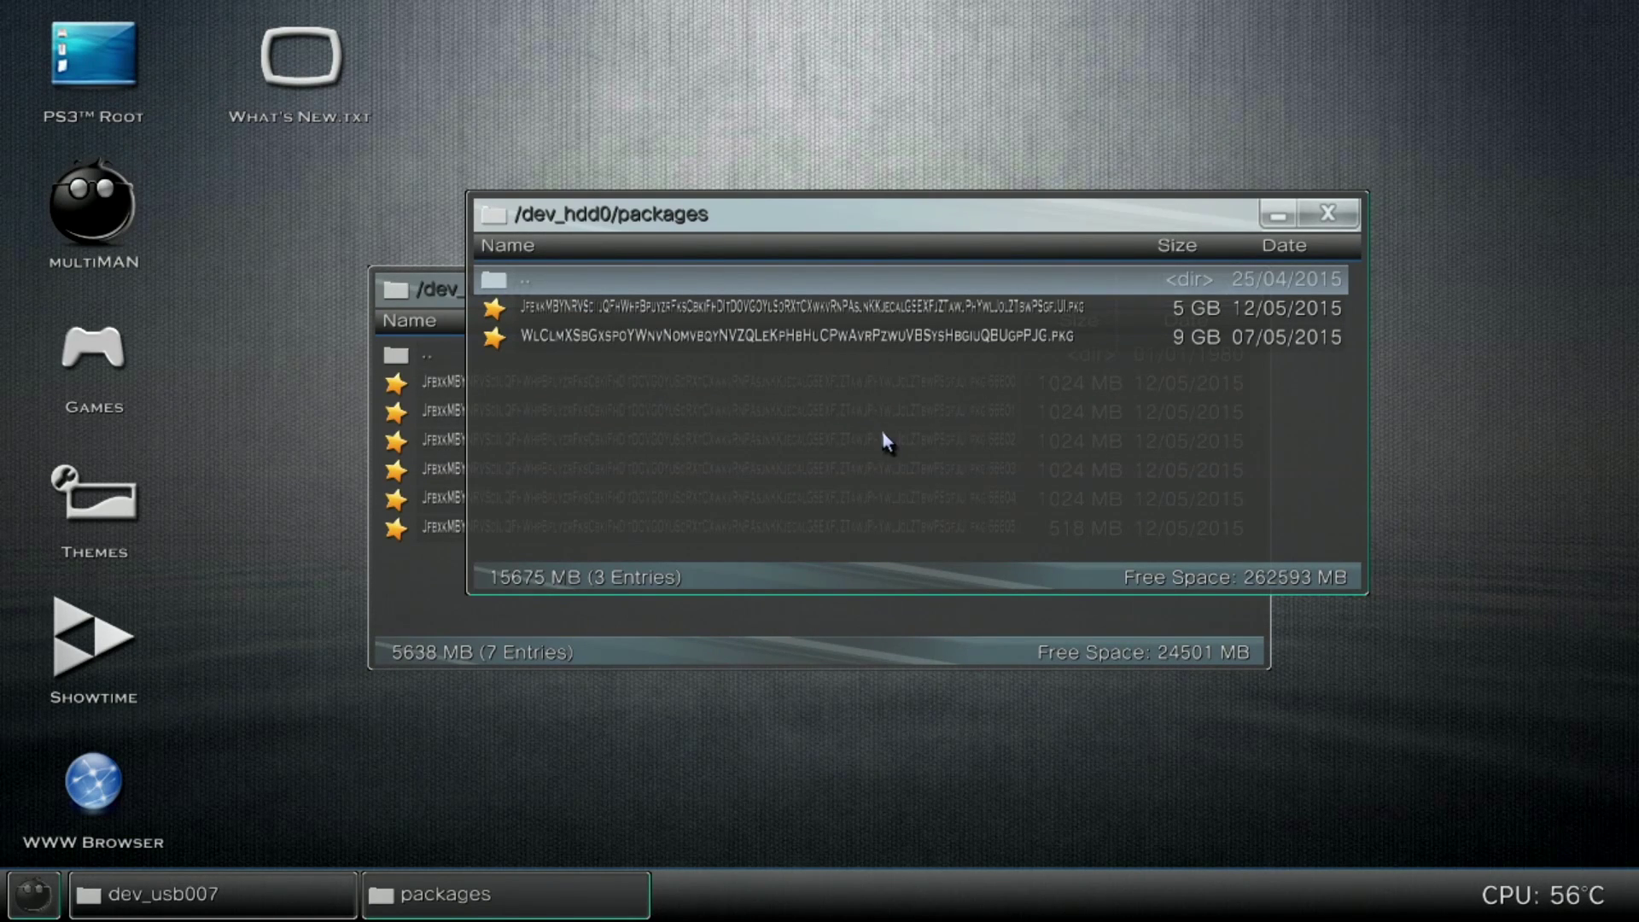
# - Close the dev_usb007 and packages windows and leave the mmOS desktop through Games
pyautogui.click(902, 628)
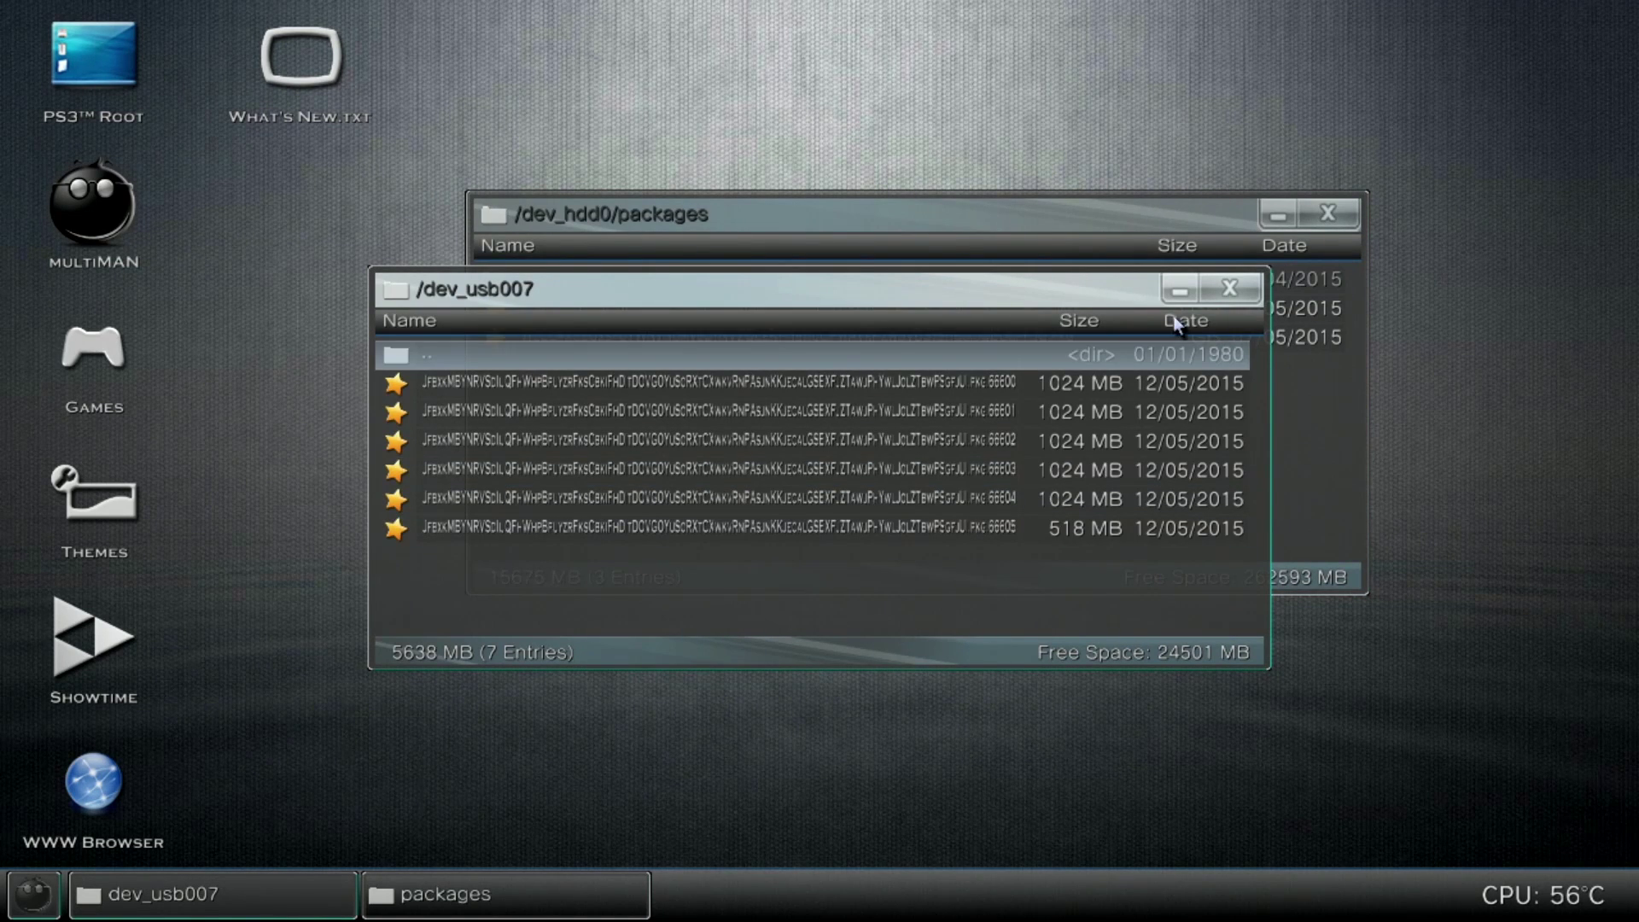
pyautogui.click(1229, 288)
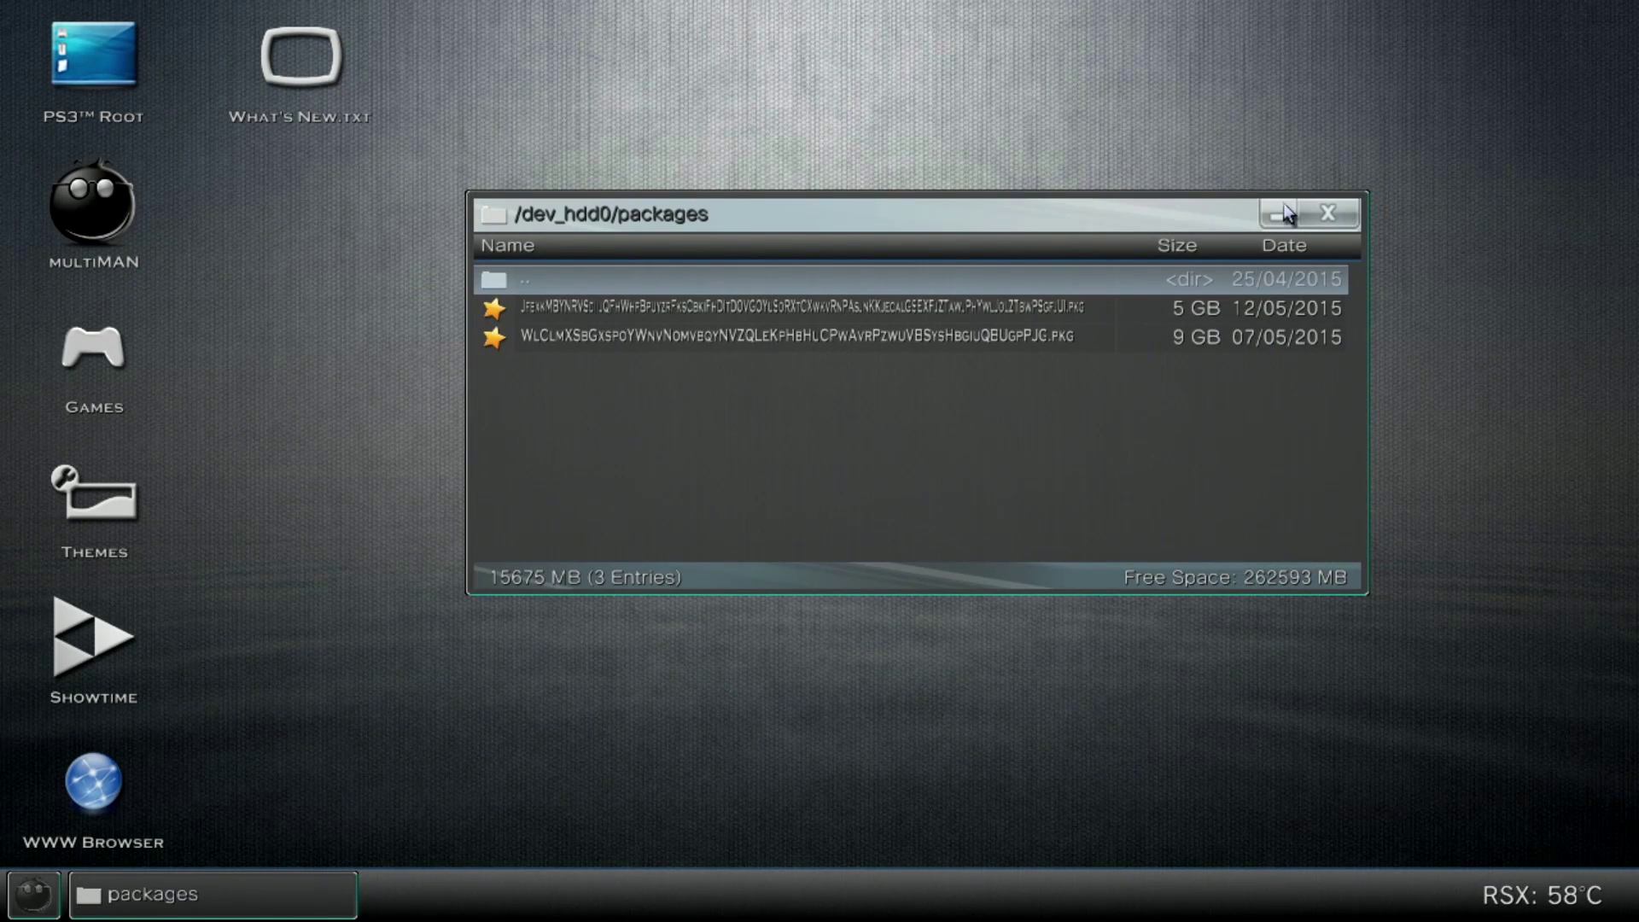
pyautogui.click(1336, 215)
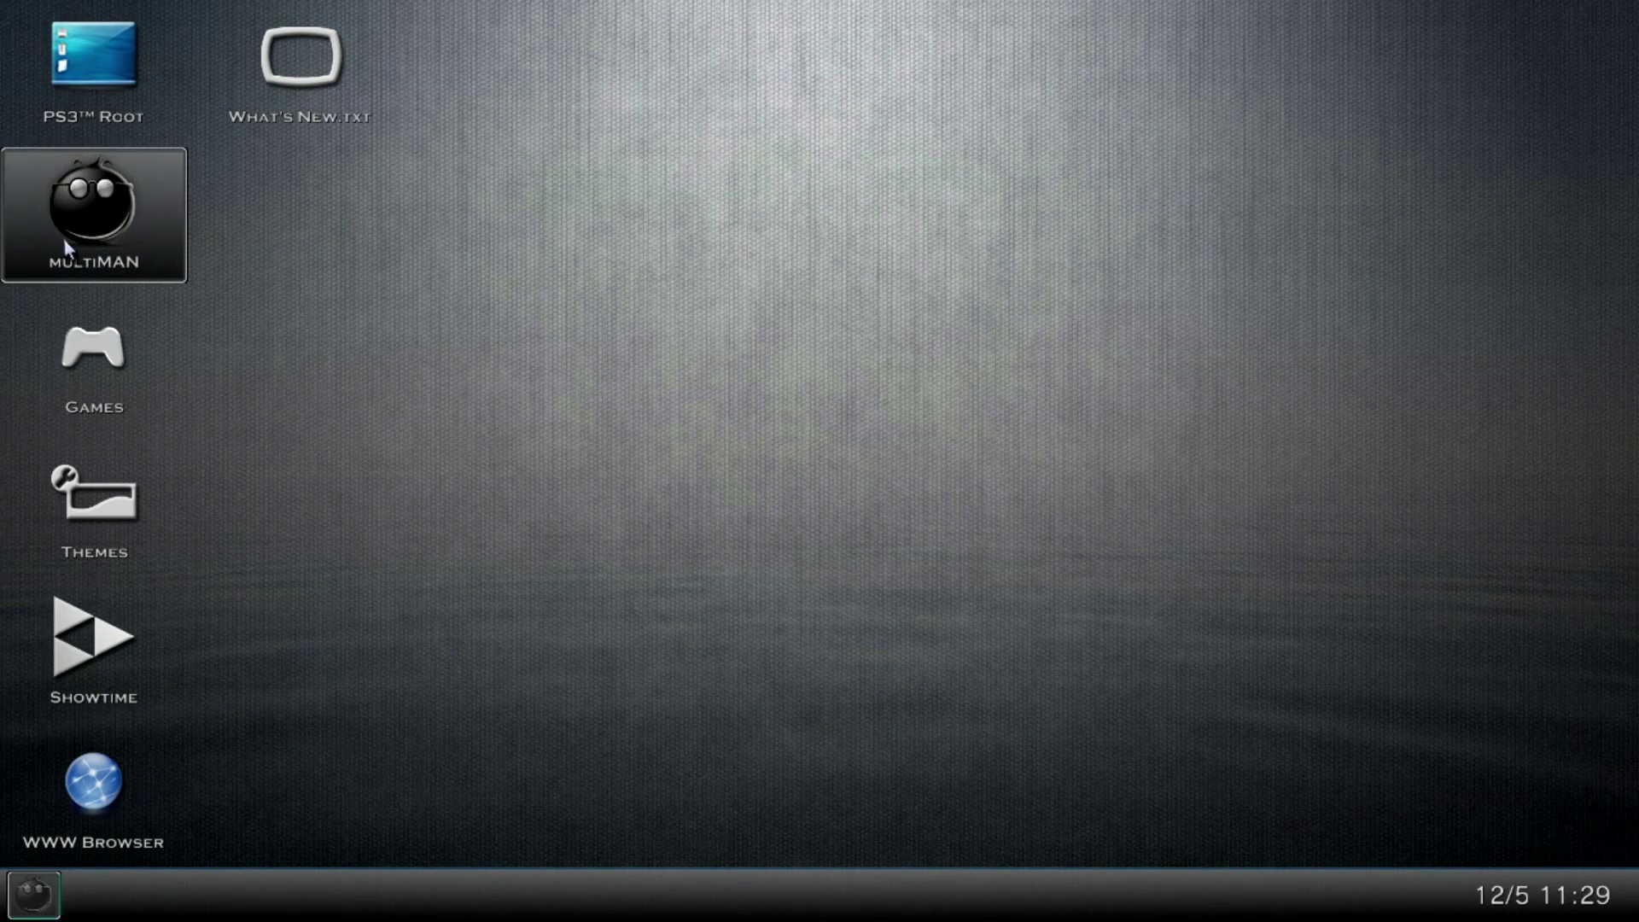
pyautogui.click(68, 373)
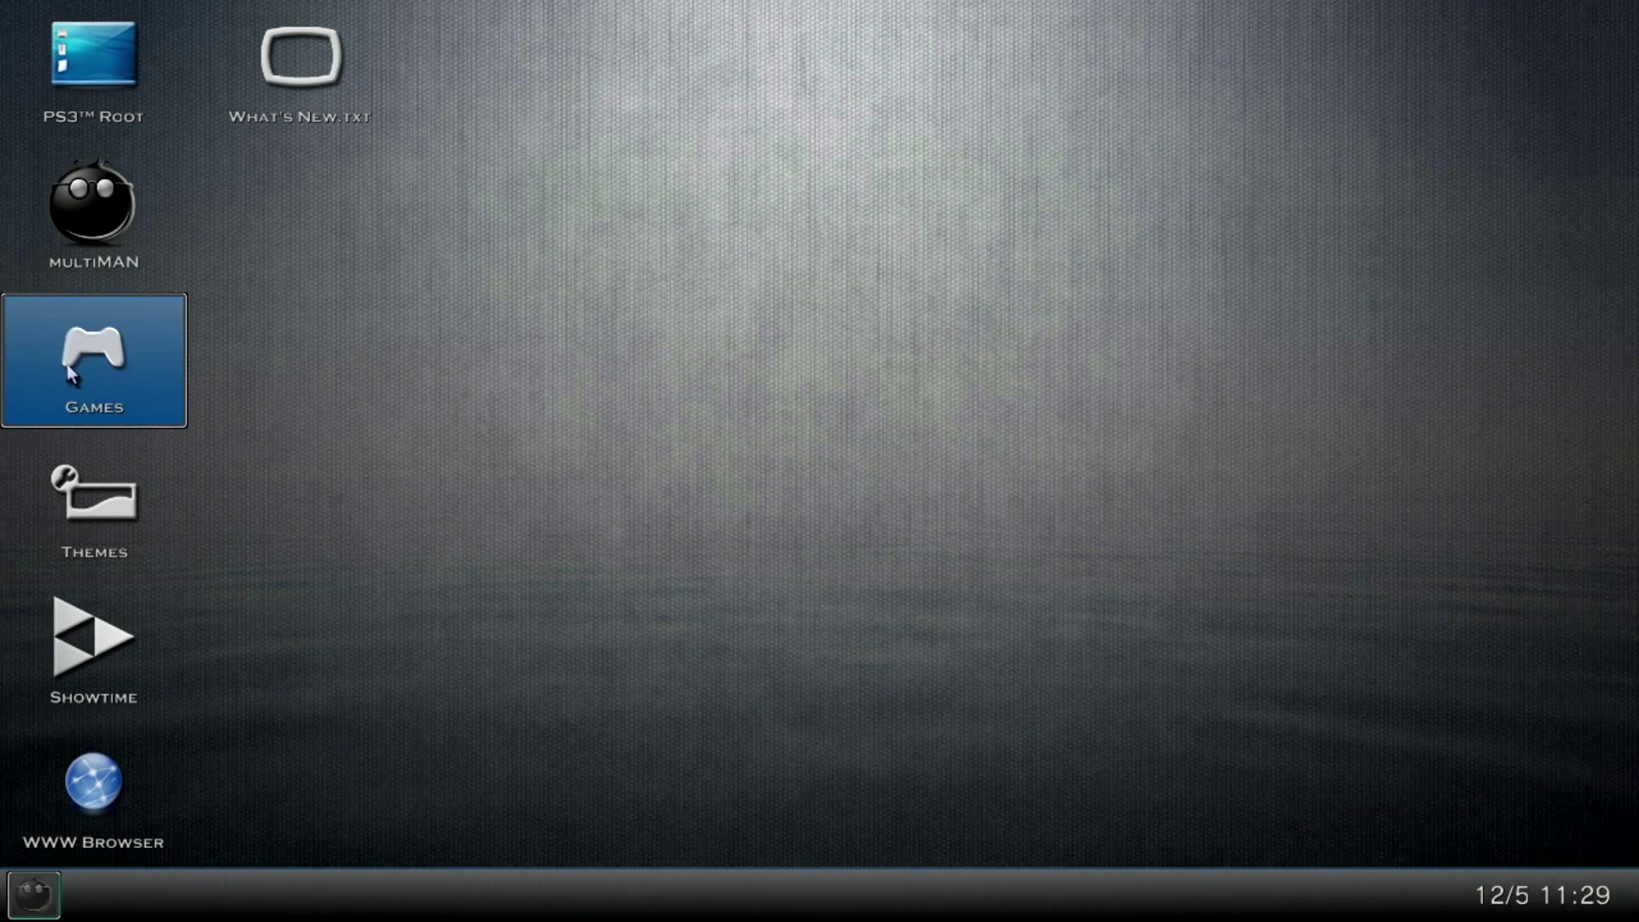
pyautogui.click(68, 373)
# - Open Install Package Files in the multiMAN column and highlight the 5638 MB package located in /dev_hdd0/packages
pyautogui.press('Left')
pyautogui.press('Left')
pyautogui.press('Left')
pyautogui.press('Left')
pyautogui.press('Left')
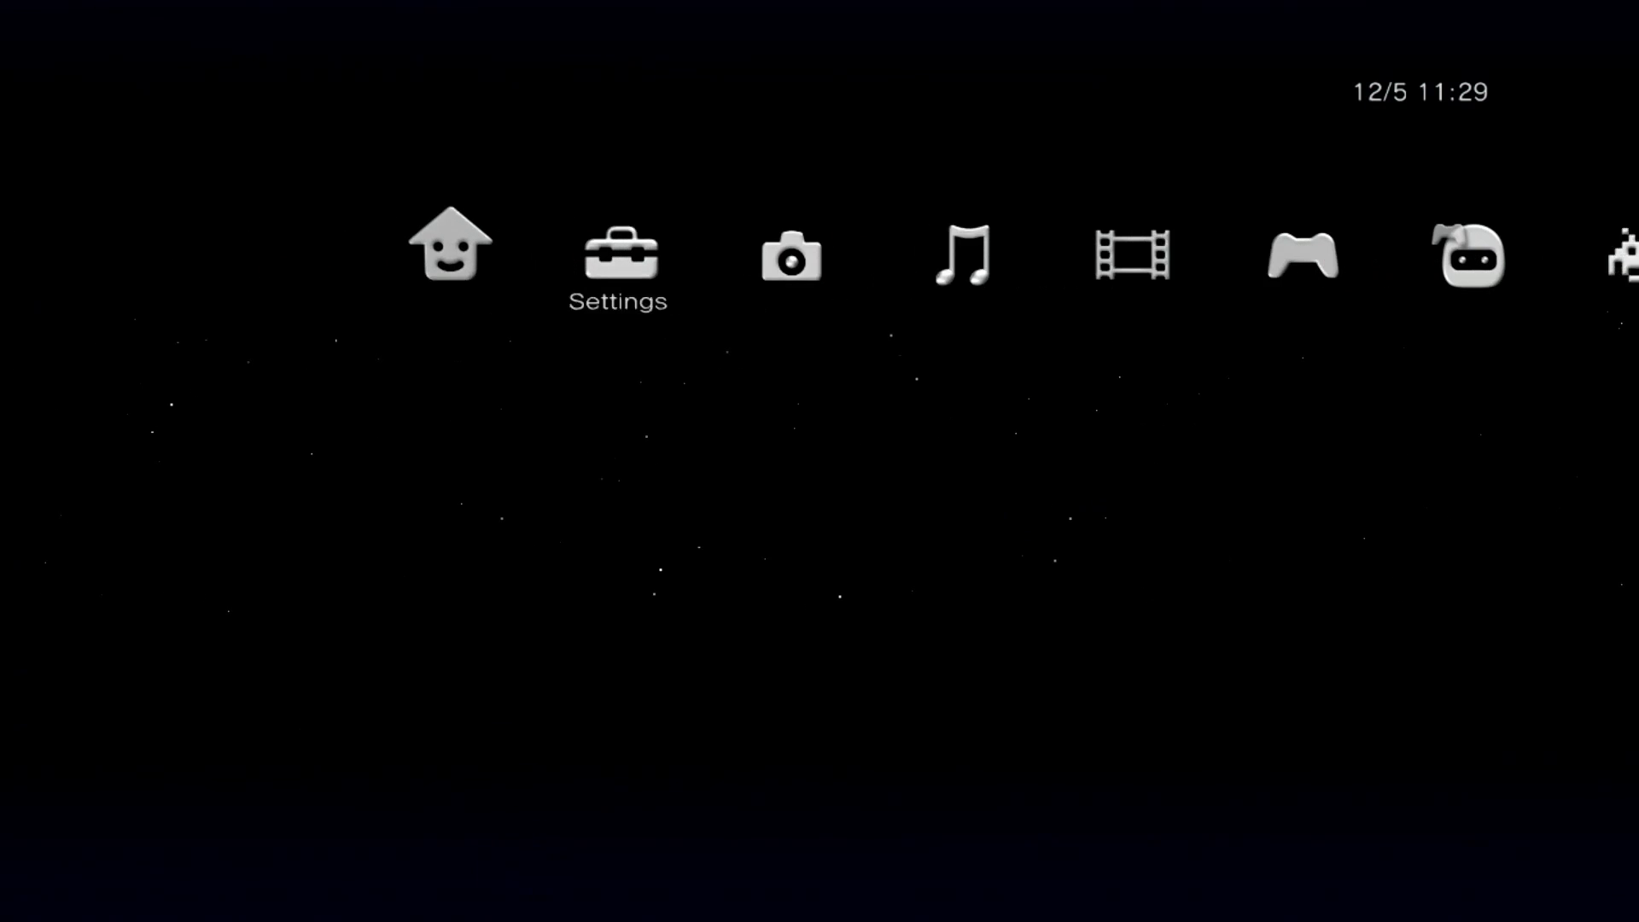
pyautogui.press('Down')
pyautogui.press('Down')
pyautogui.press('Down')
pyautogui.press('Down')
pyautogui.press('Down')
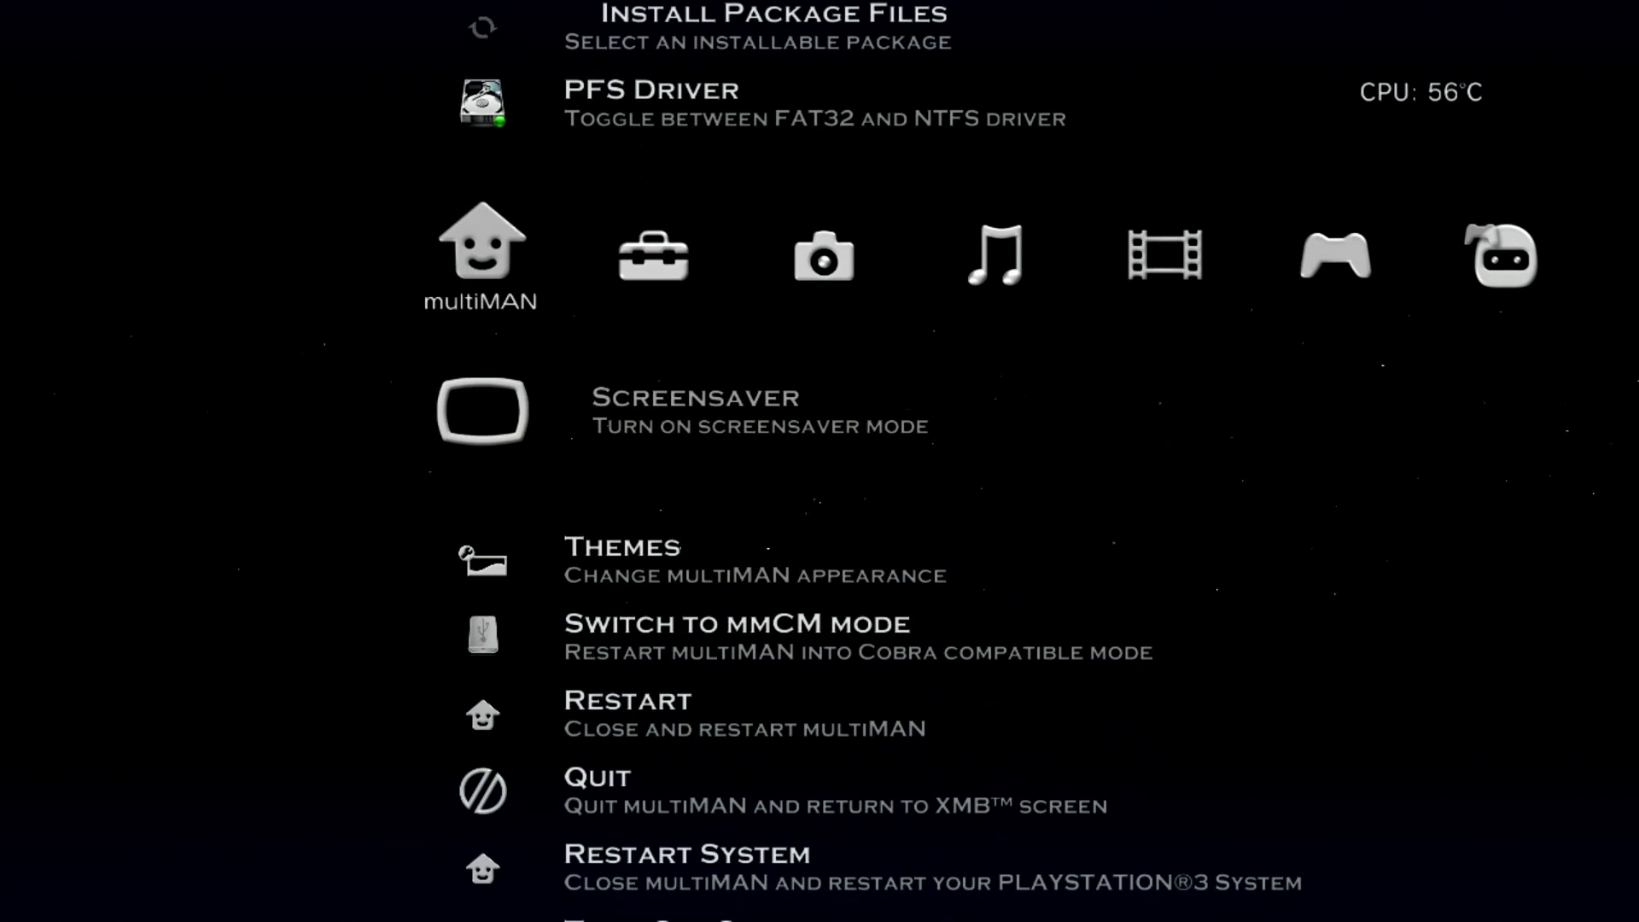
pyautogui.press('Down')
pyautogui.press('Up')
pyautogui.press('Up')
pyautogui.press('Up')
pyautogui.press('Up')
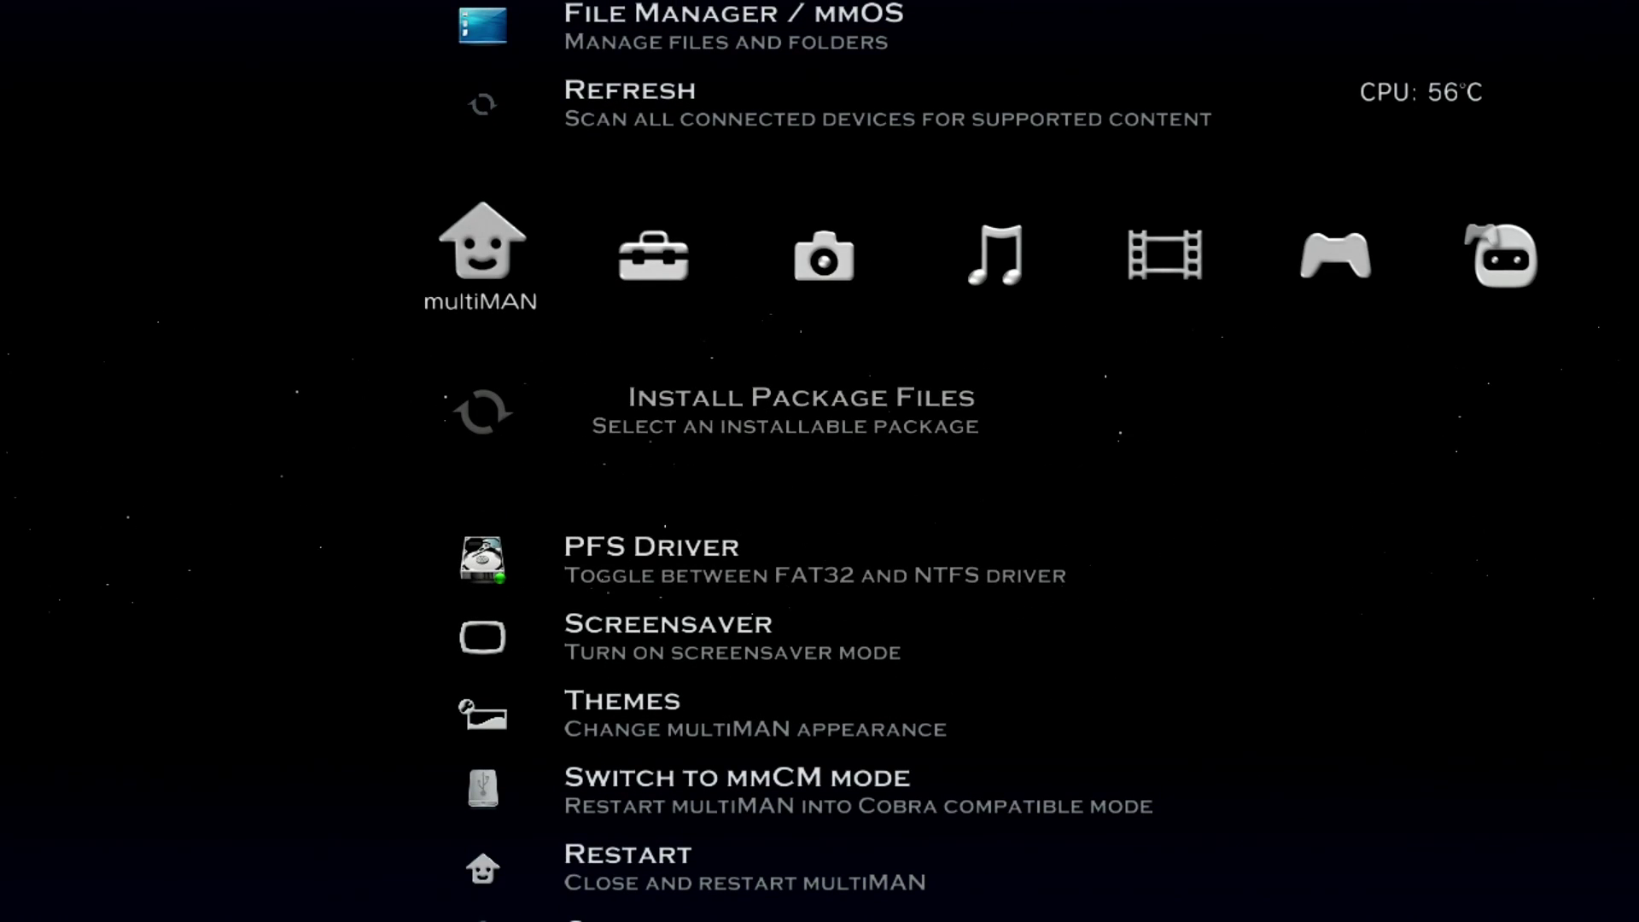
pyautogui.press('Return')
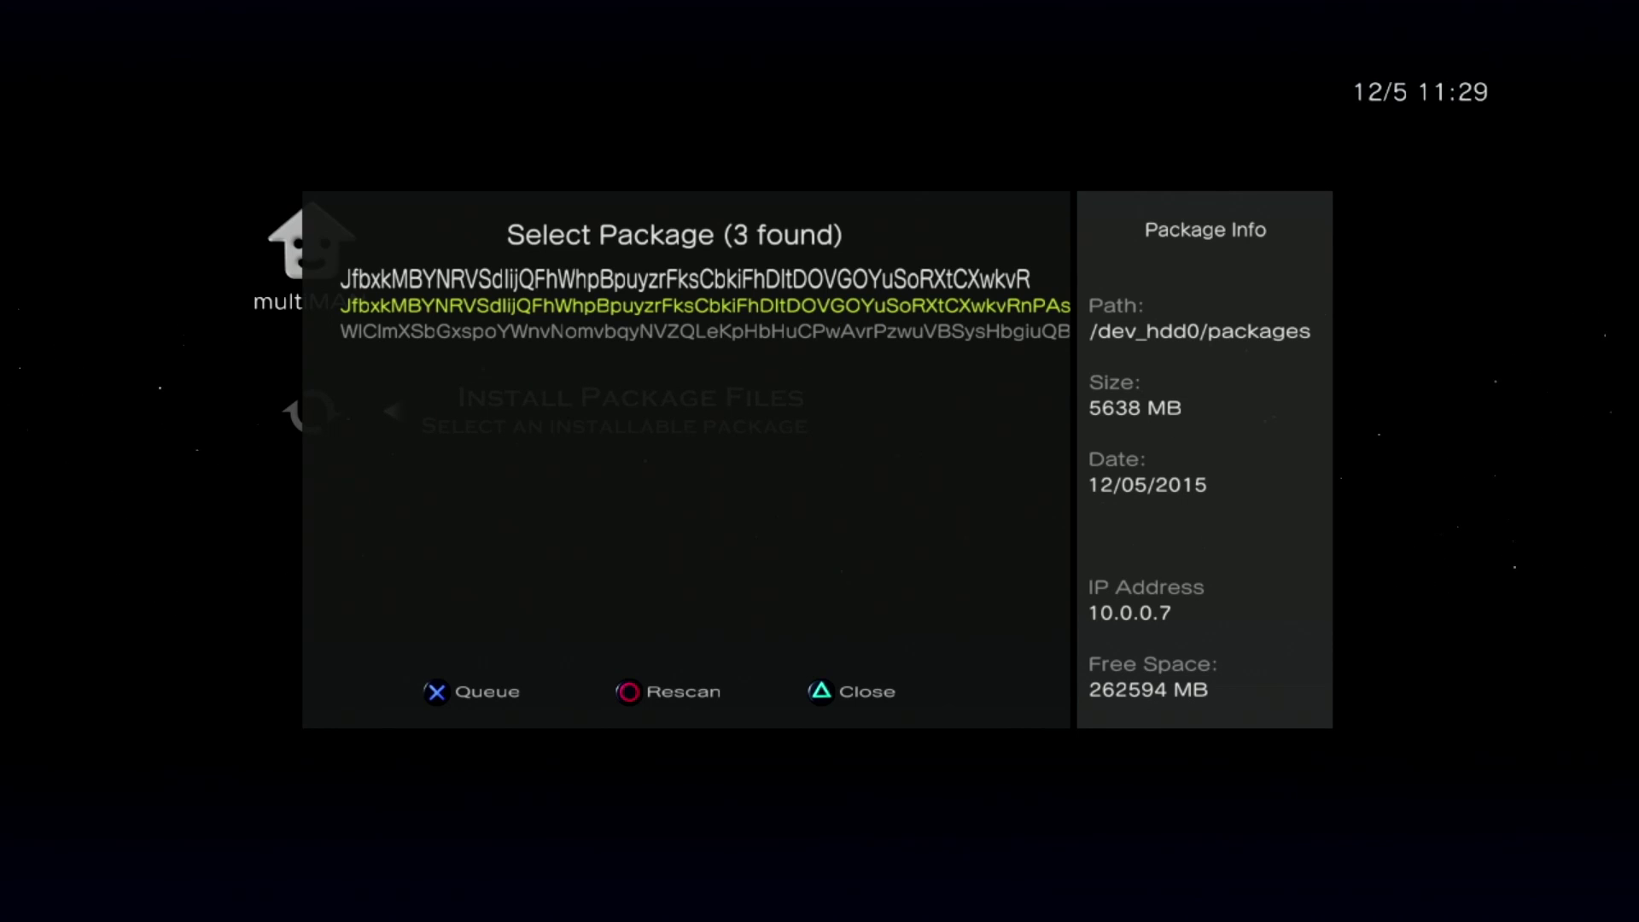
pyautogui.press('Down')
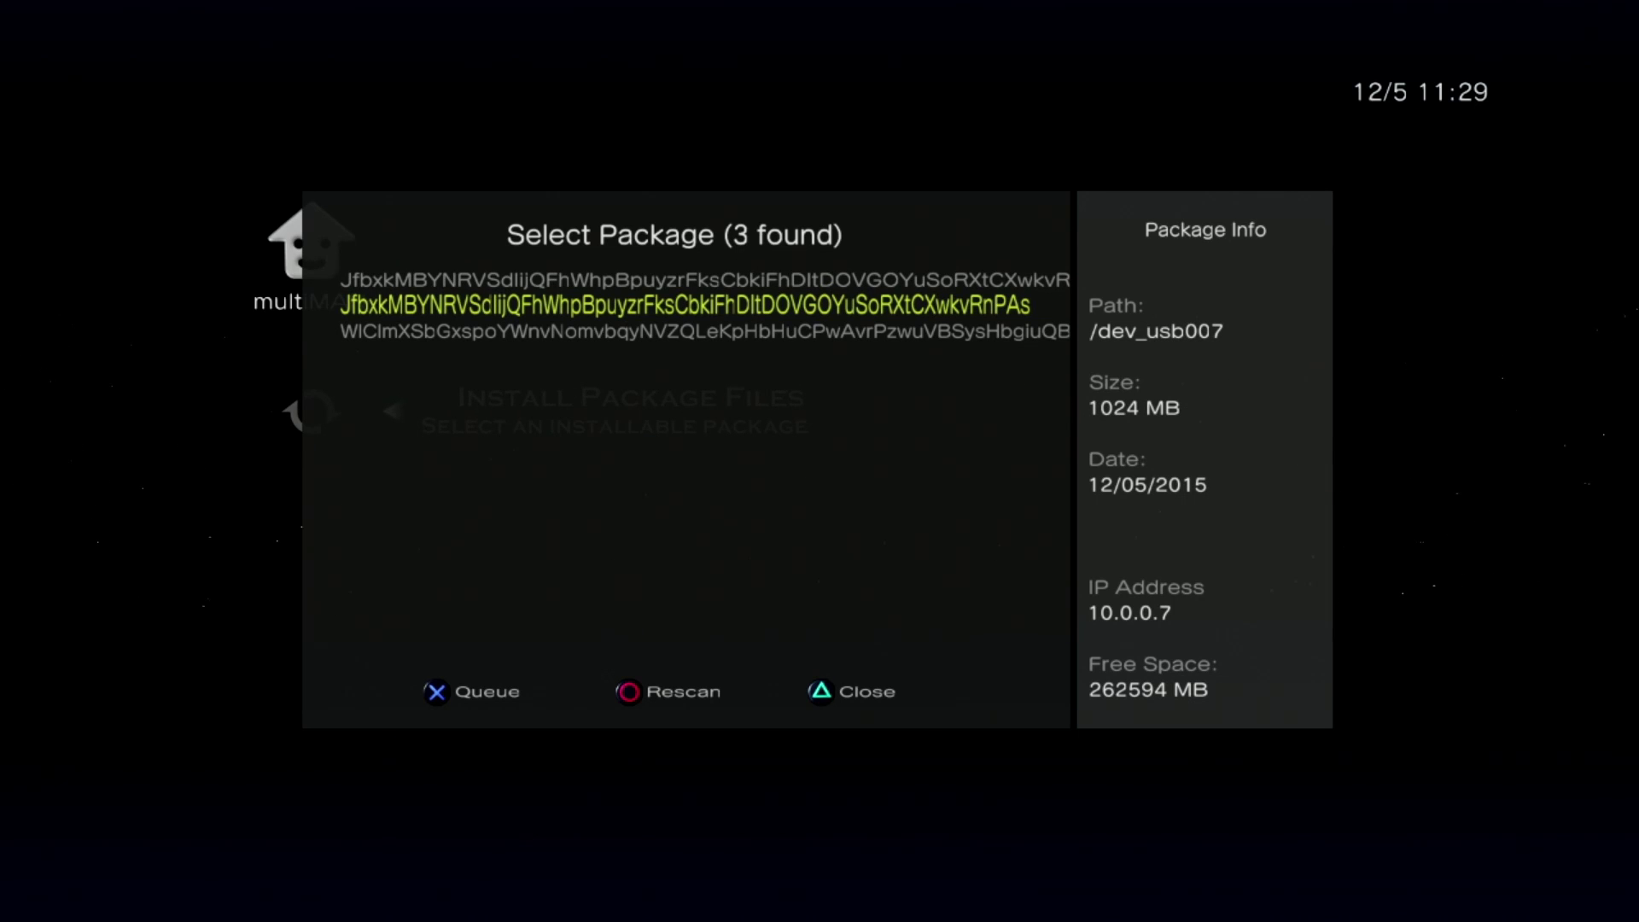
pyautogui.press('Up')
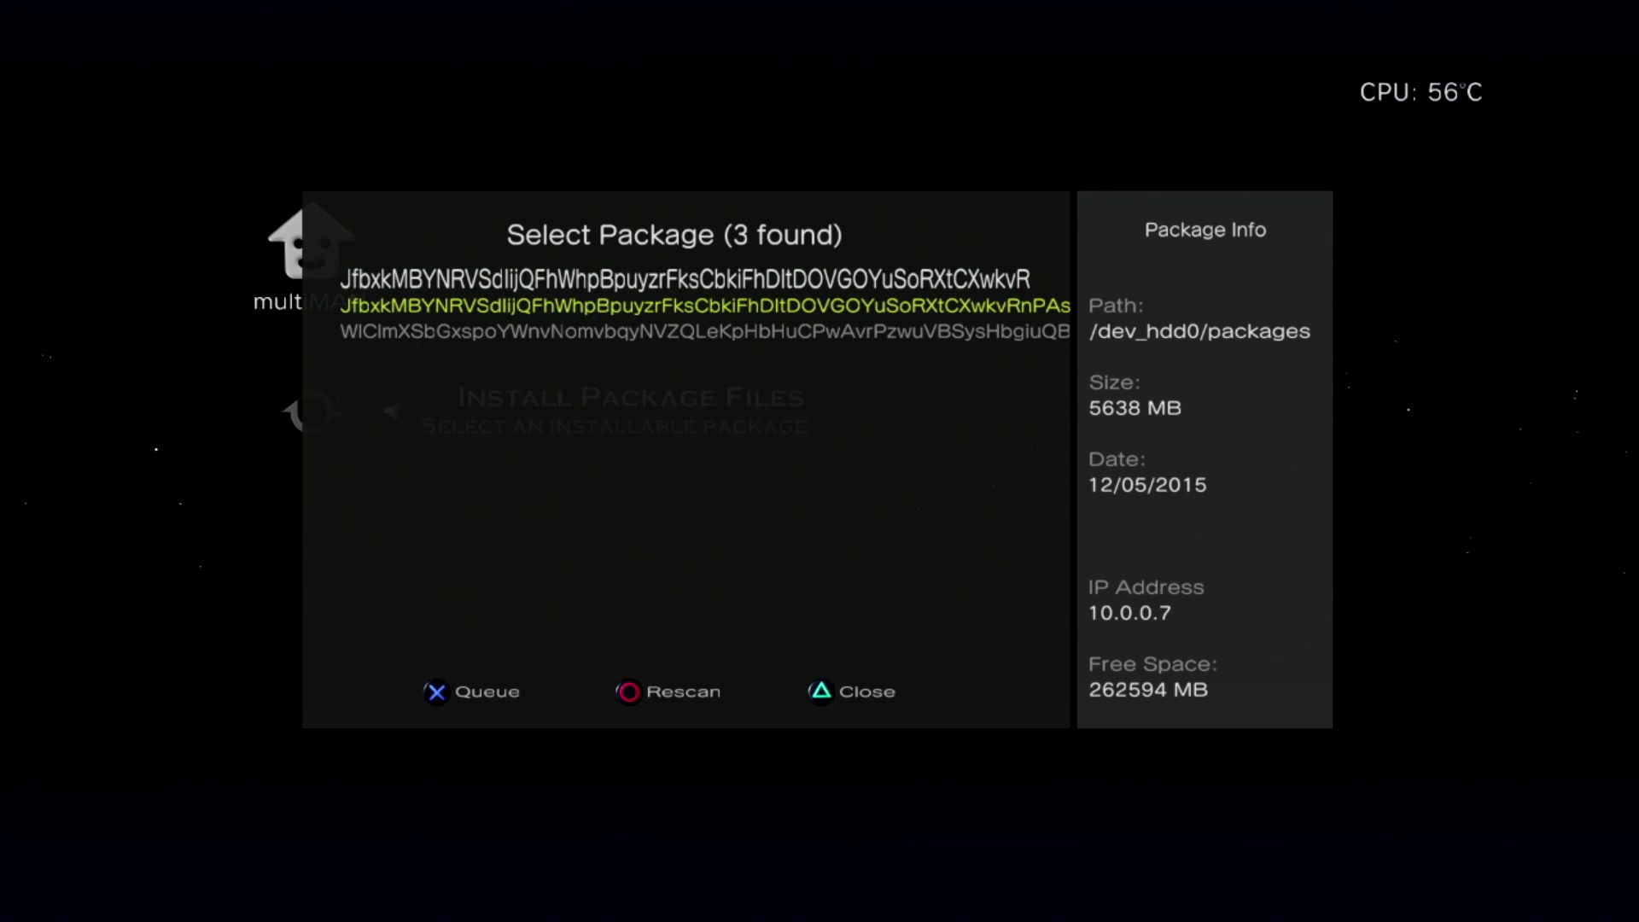